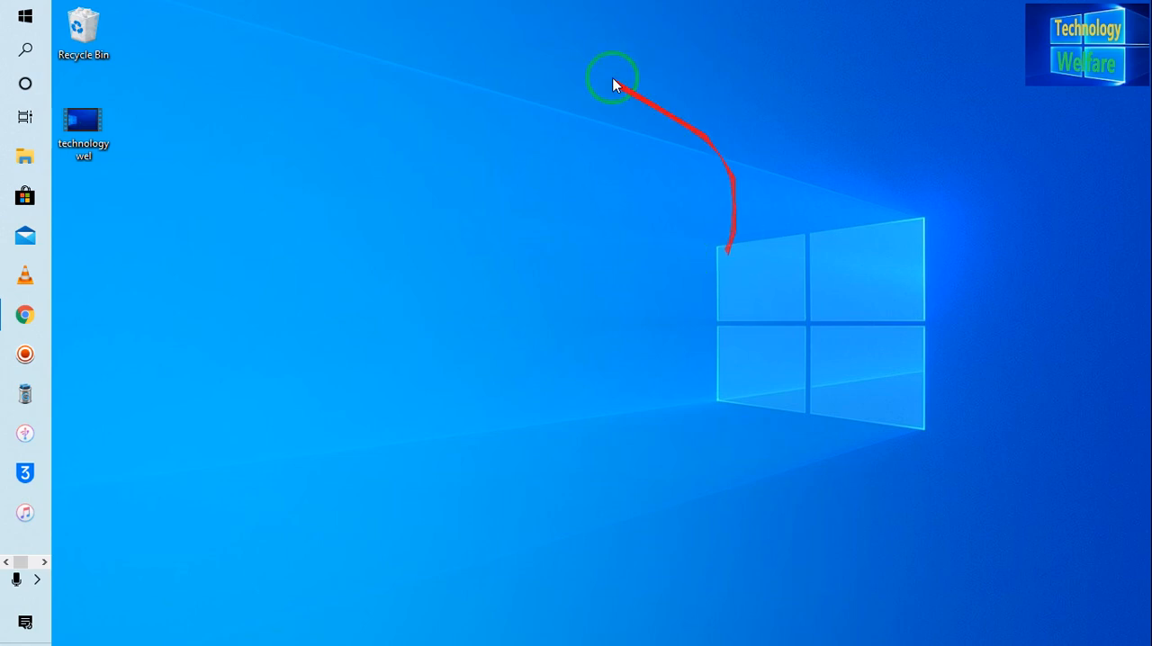
{"action": "left_click", "coordinate": [96, 142]}
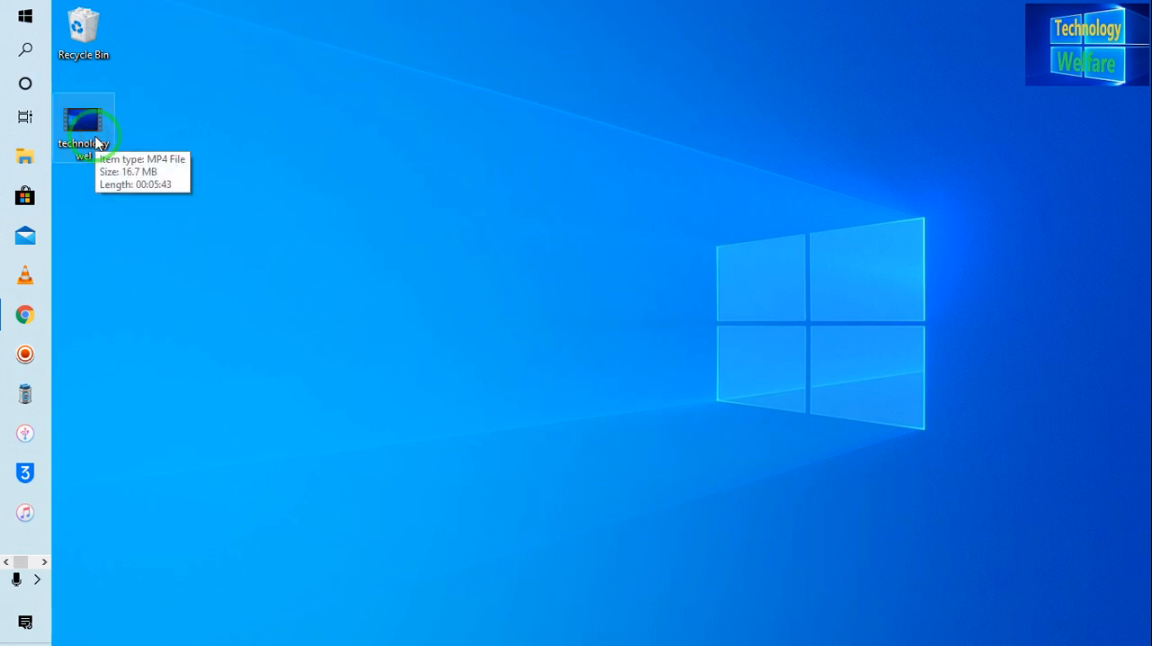
{"action": "left_click", "coordinate": [97, 141]}
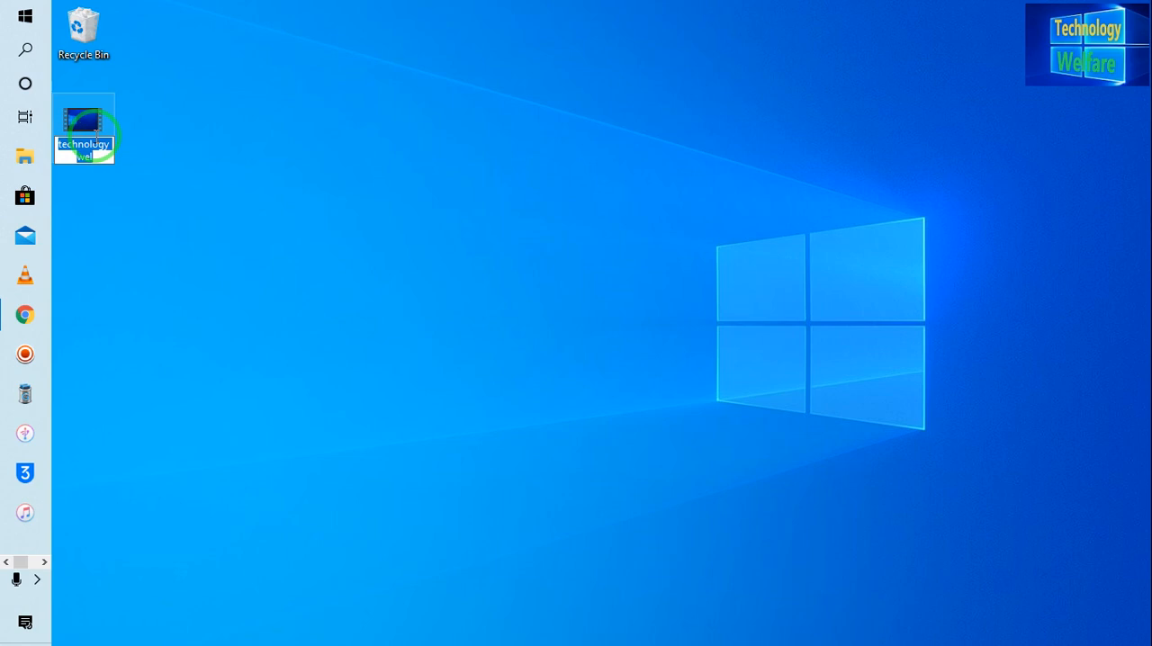
{"action": "left_click", "coordinate": [74, 109]}
{"action": "left_click_drag", "start_coordinate": [99, 127], "coordinate": [239, 376]}
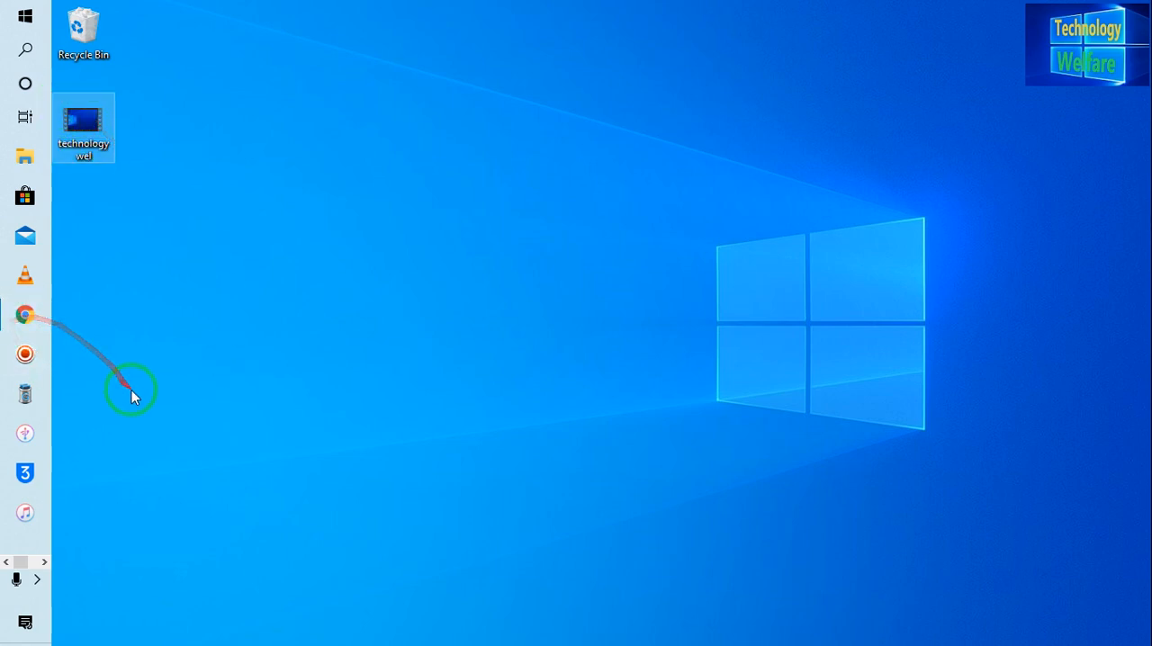
Step: Search Windows for "vid" and open the Video Editor app
{"action": "left_click", "coordinate": [25, 50]}
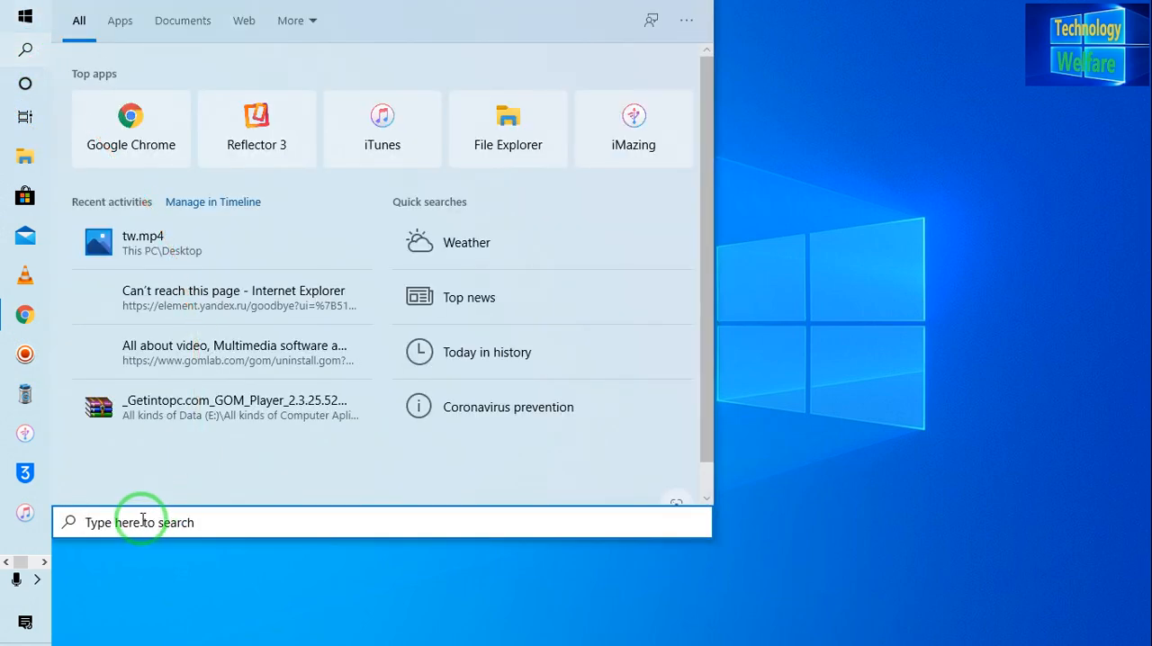
{"action": "type", "text": "vi"}
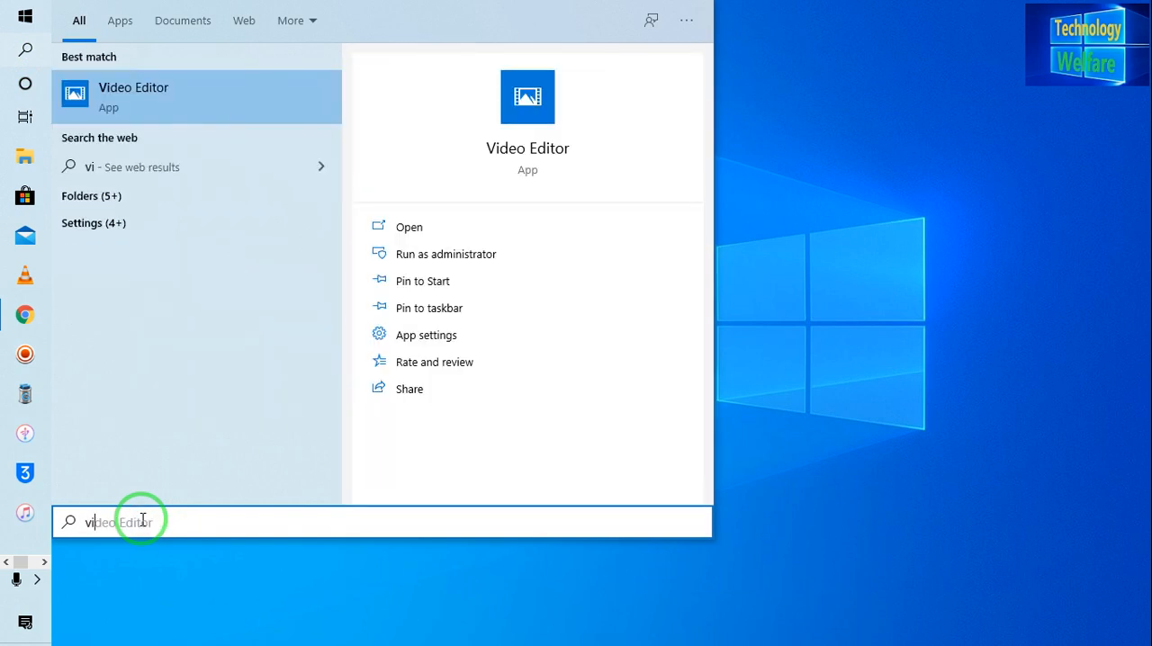
{"action": "type", "text": "d"}
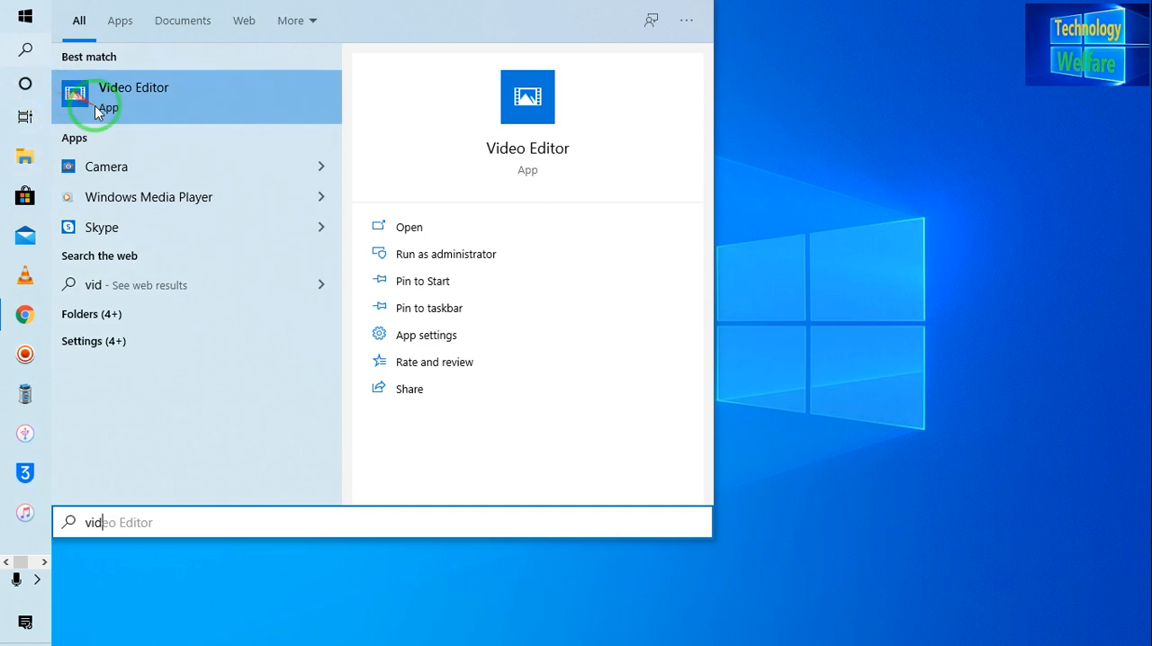
{"action": "left_click", "coordinate": [184, 102]}
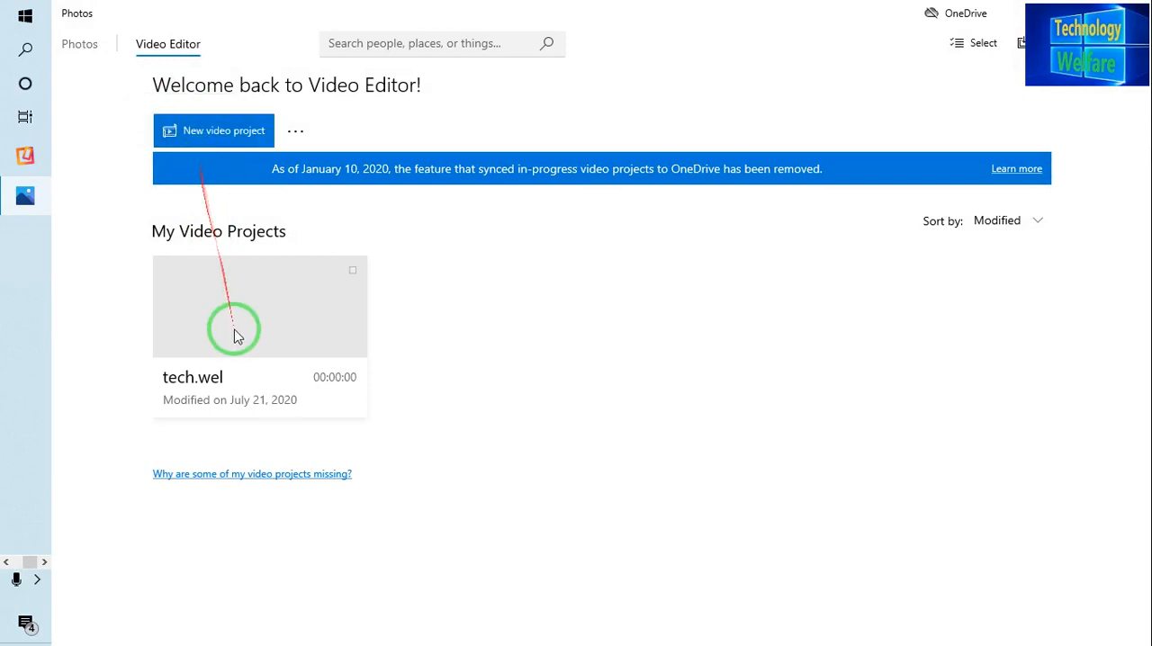
Step: Start a new video project and skip naming it
{"action": "left_click", "coordinate": [351, 270]}
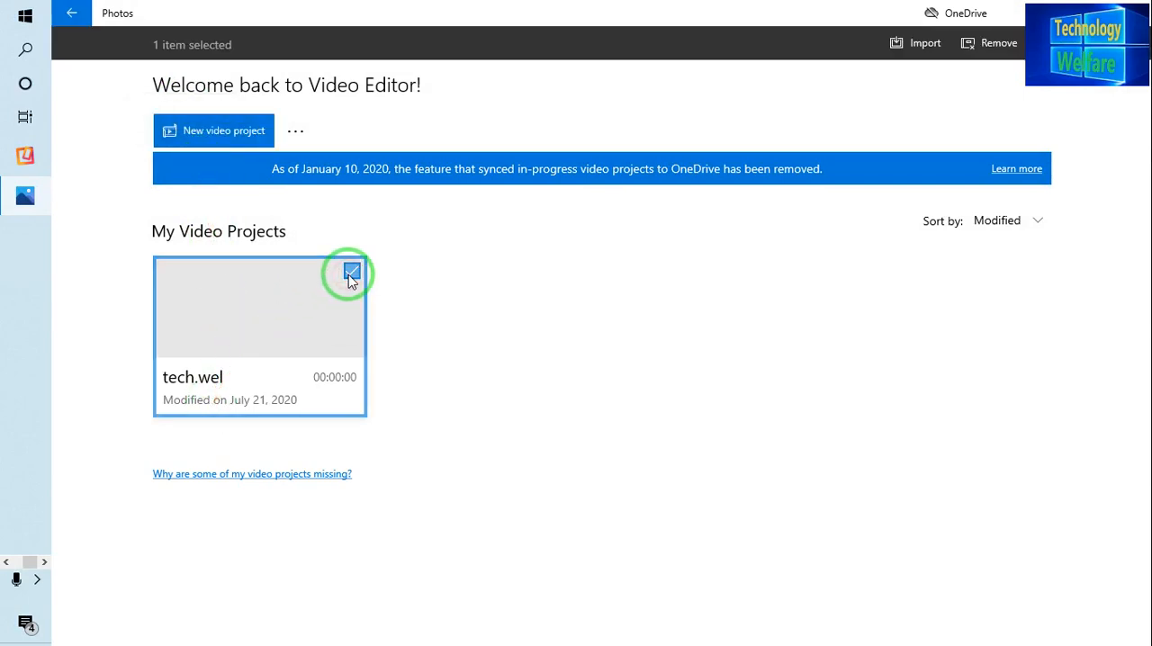
{"action": "left_click", "coordinate": [207, 134]}
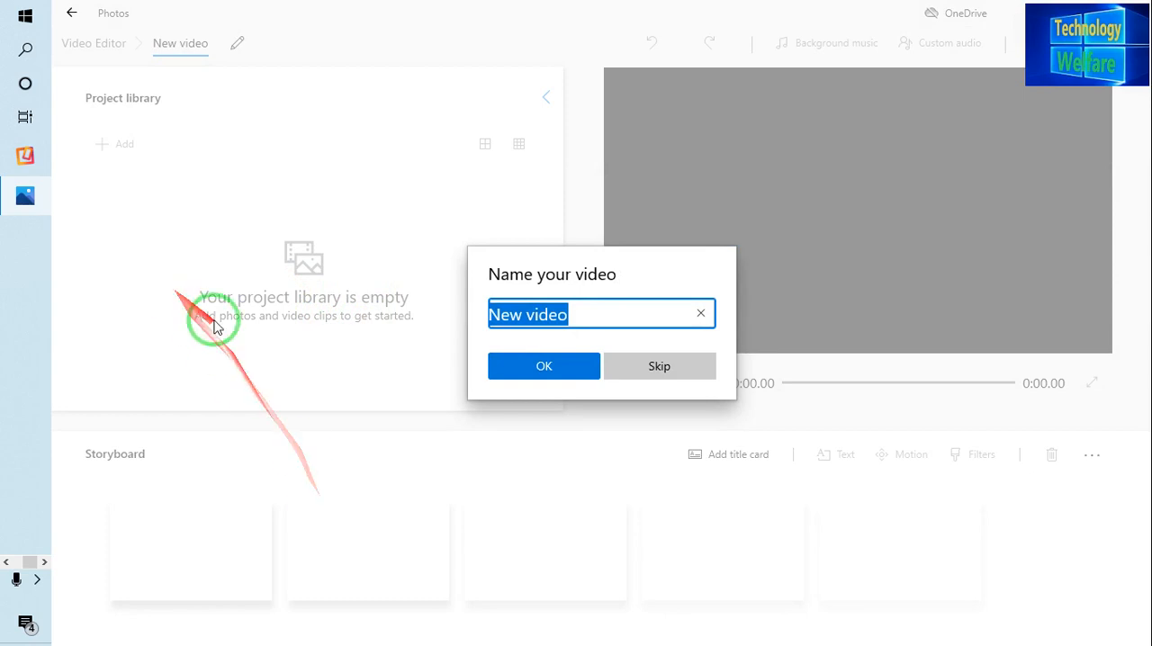
{"action": "left_click", "coordinate": [658, 376]}
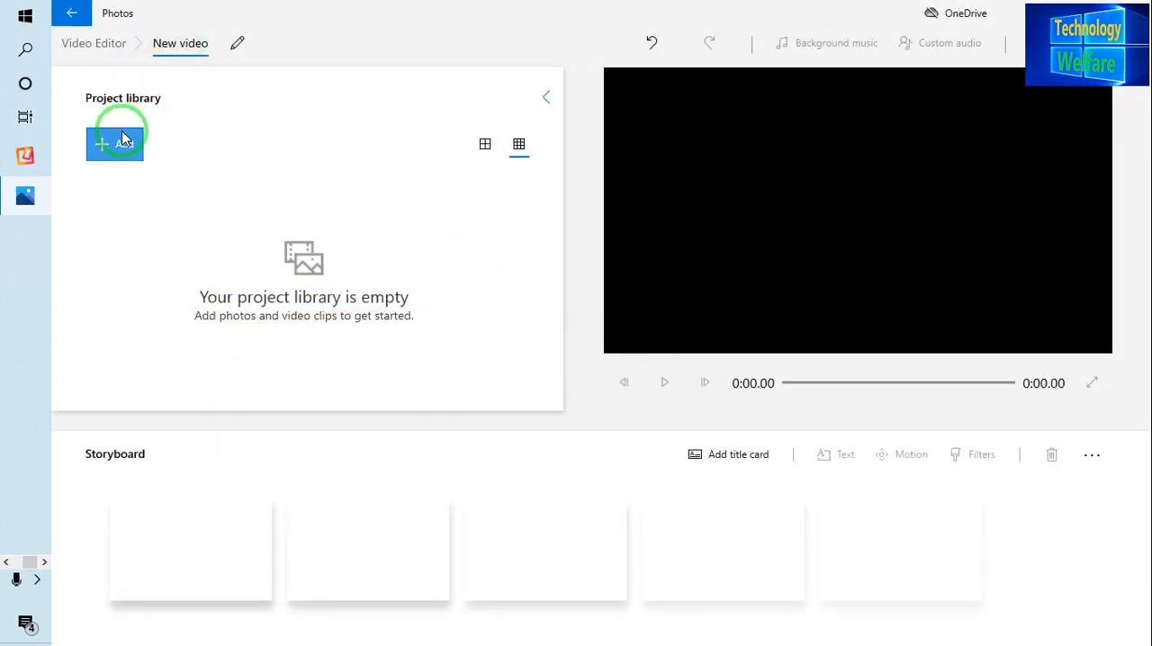
Step: Add the "technology wel" video from this PC's Desktop folder to the project library
{"action": "left_click", "coordinate": [121, 135]}
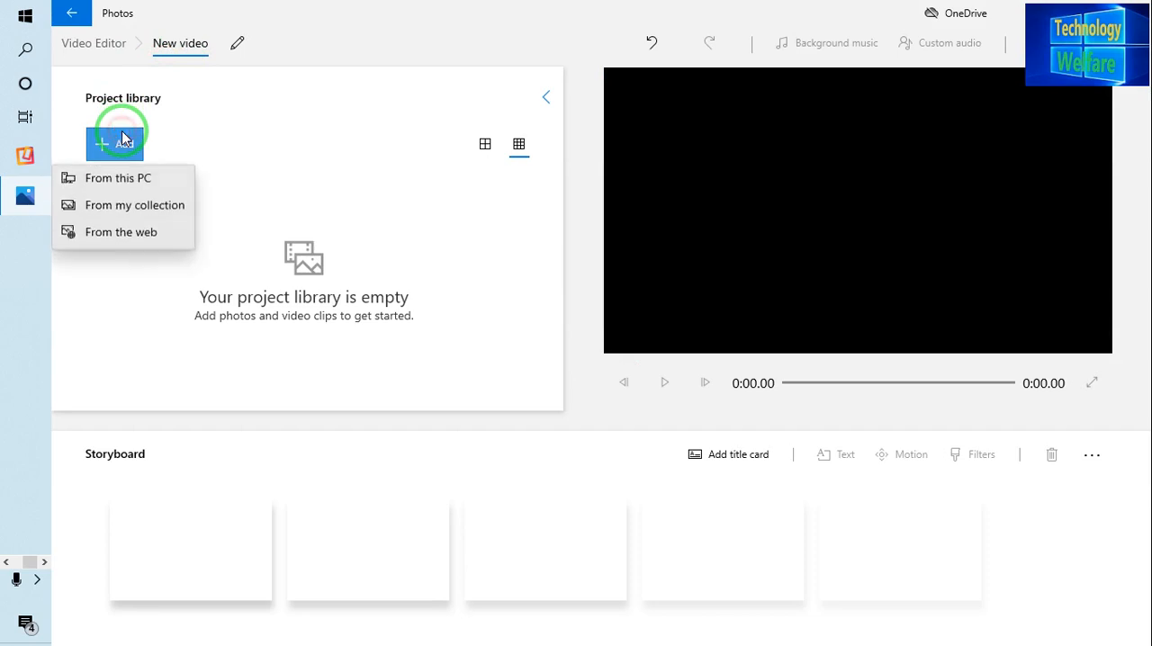
{"action": "left_click", "coordinate": [119, 184]}
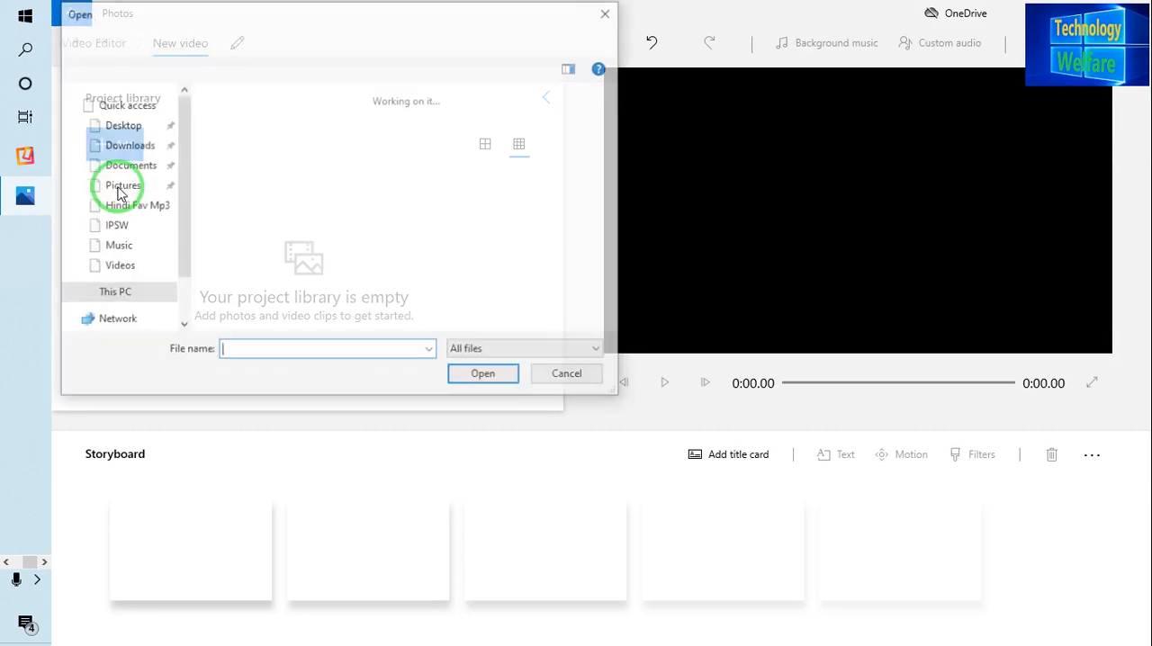
{"action": "left_click", "coordinate": [239, 163]}
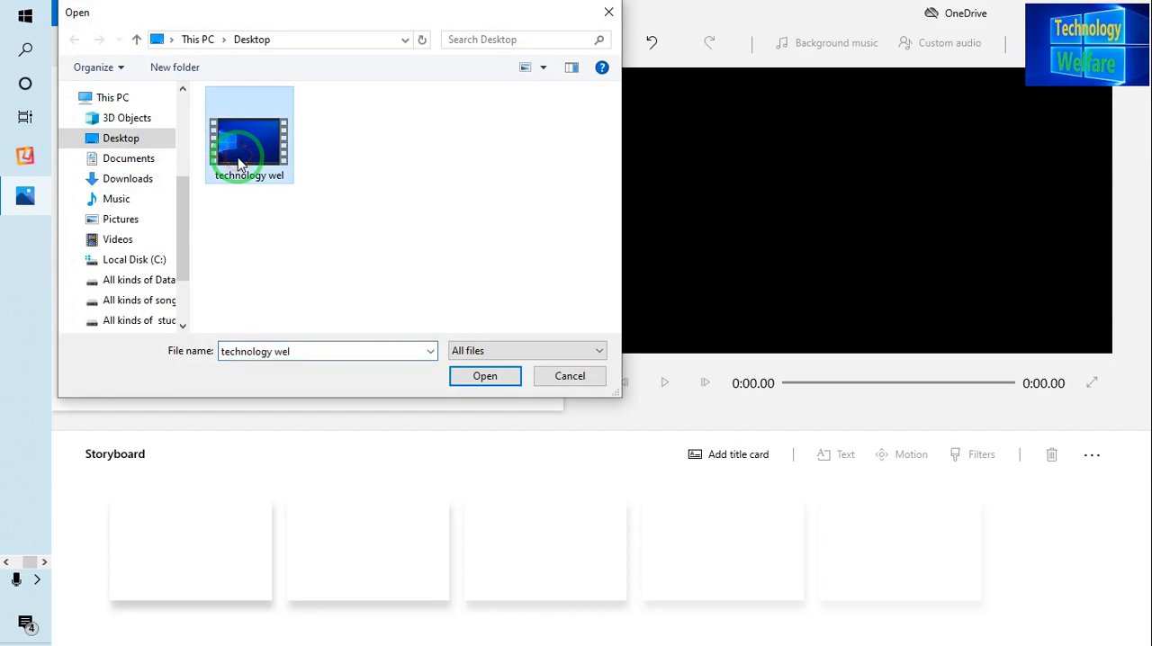
{"action": "left_click", "coordinate": [484, 377]}
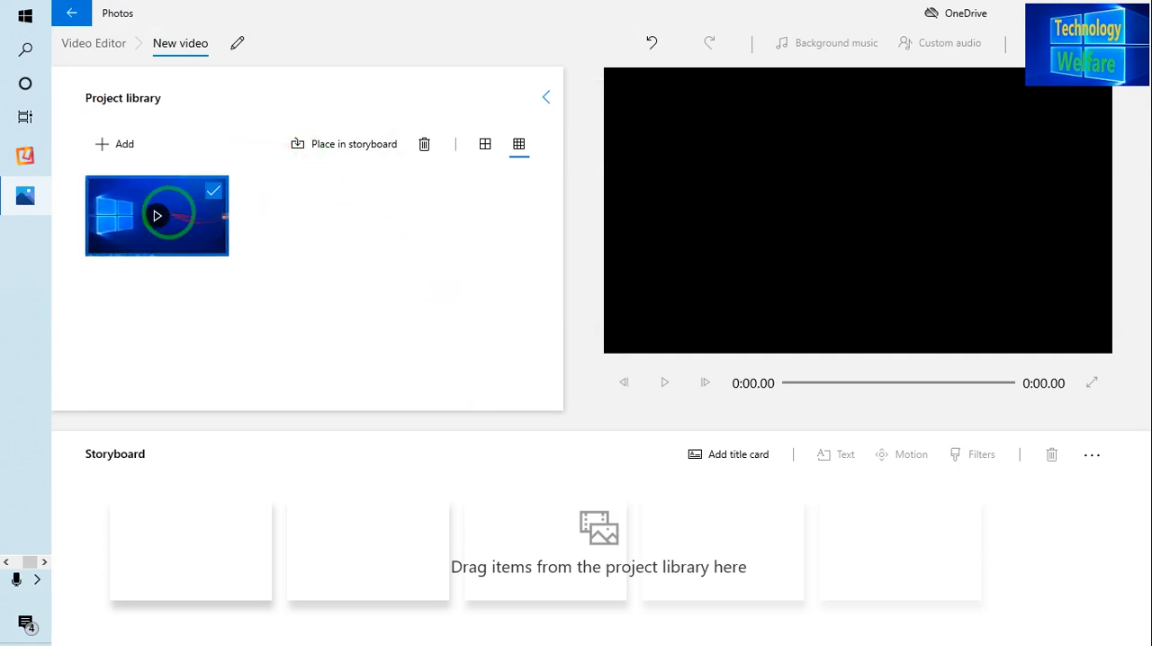
Step: Place the "technology wel" clip from the project library in the first storyboard slot
{"action": "left_click", "coordinate": [162, 212]}
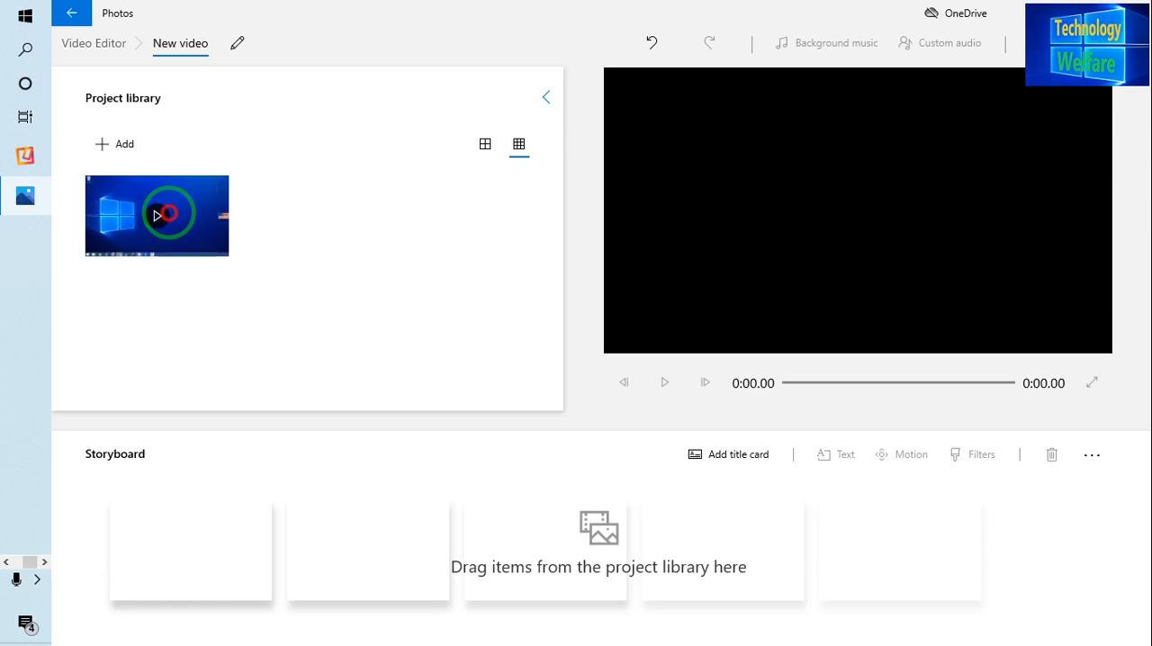
{"action": "left_click", "coordinate": [158, 214]}
{"action": "left_click_drag", "start_coordinate": [159, 219], "coordinate": [591, 537]}
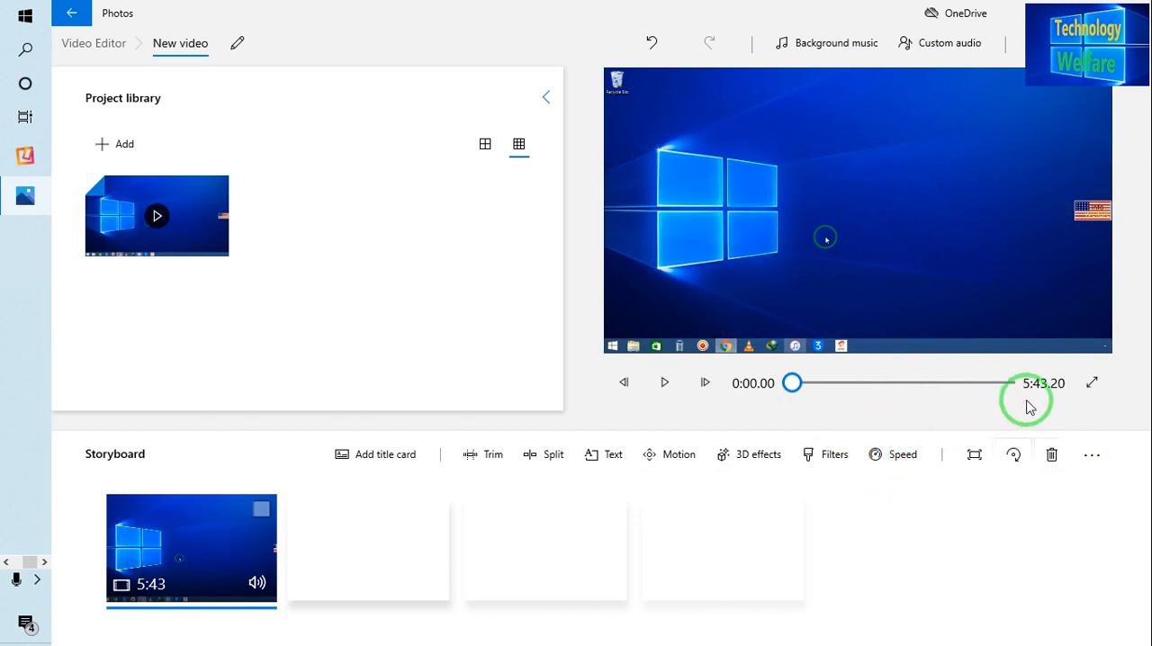
Step: Try trimming the storyboard clip to run from 0:27.43 to 5:11.93, and discard the changes
{"action": "left_click", "coordinate": [480, 464]}
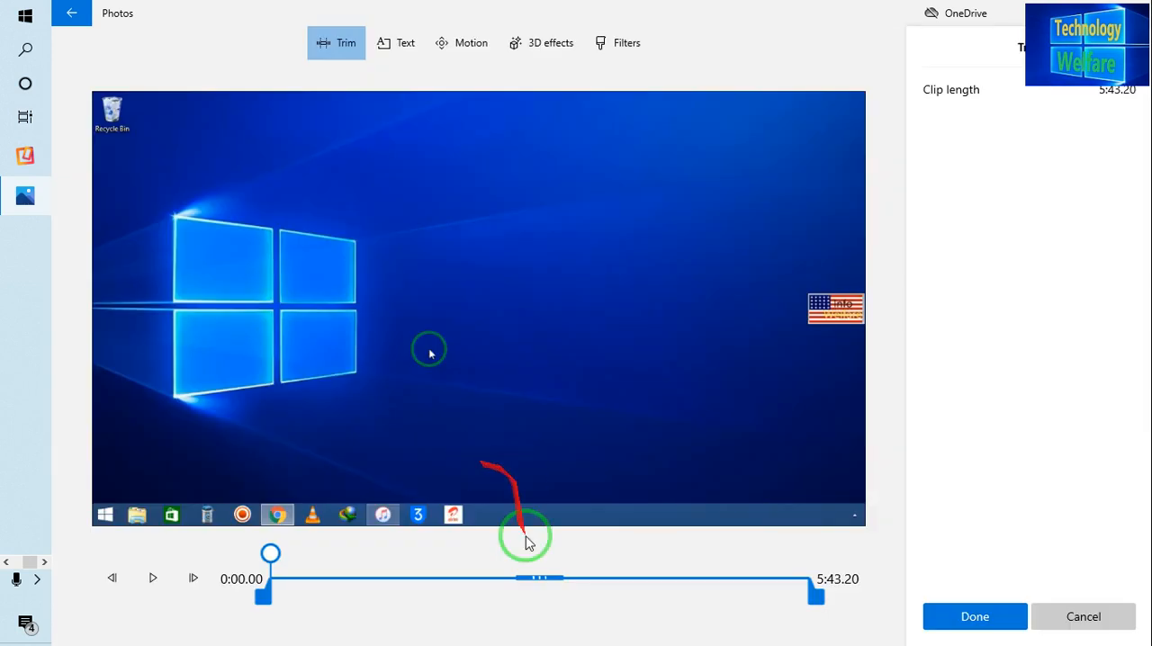
{"action": "left_click_drag", "start_coordinate": [270, 599], "coordinate": [305, 598]}
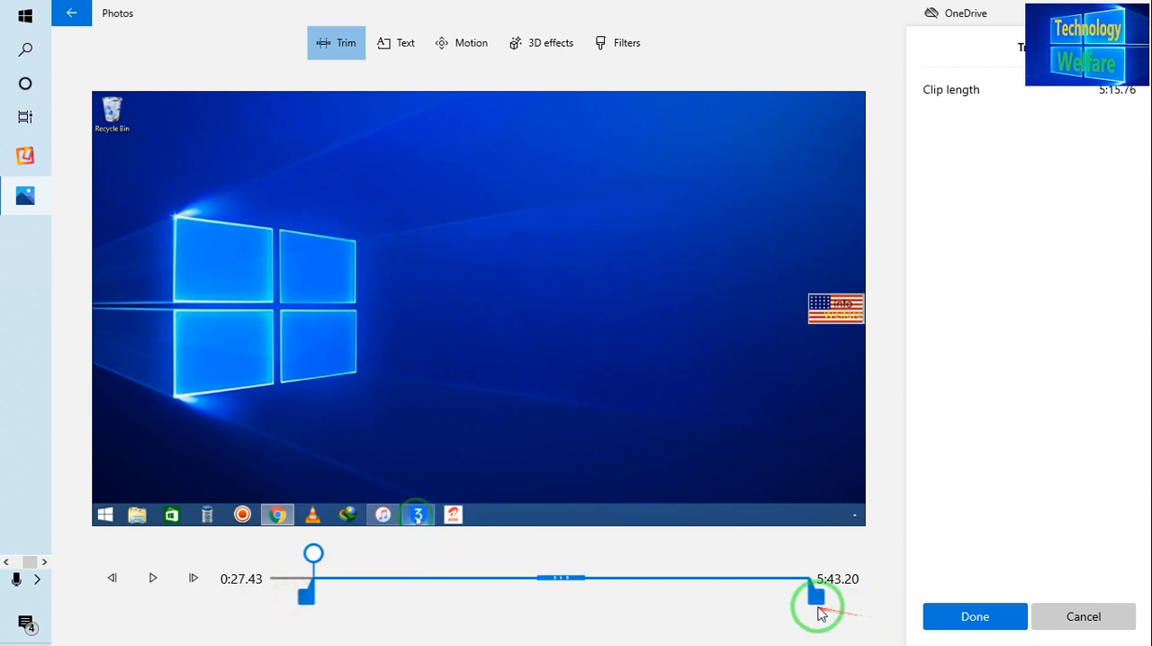
{"action": "left_click_drag", "start_coordinate": [816, 597], "coordinate": [770, 598]}
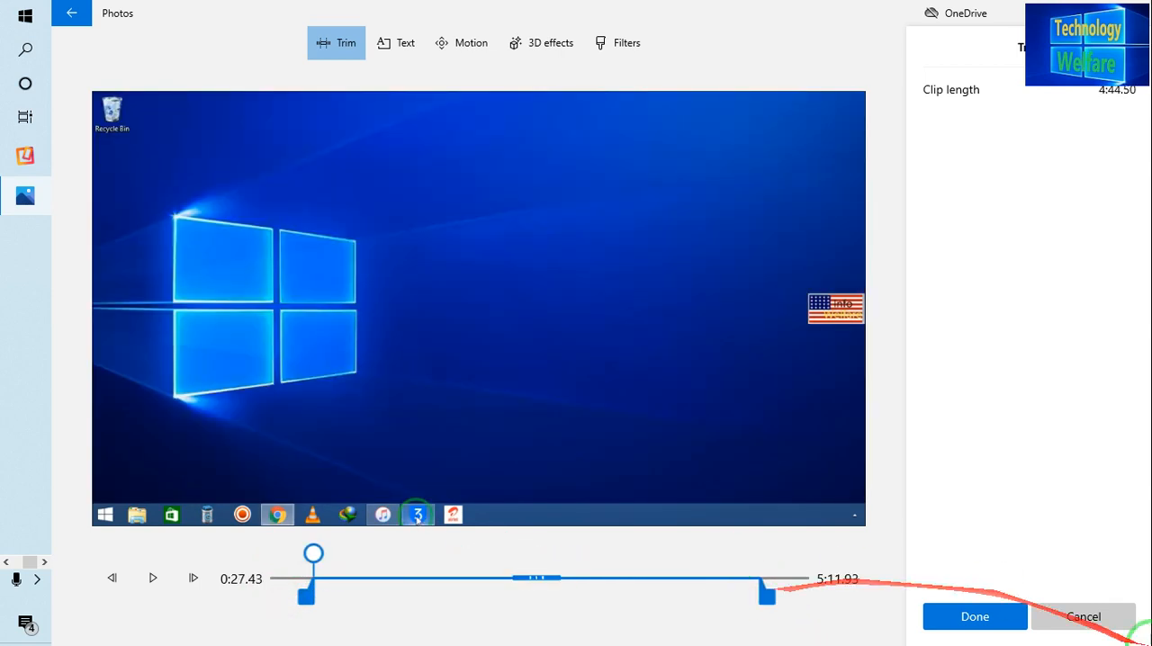
{"action": "left_click", "coordinate": [1073, 617]}
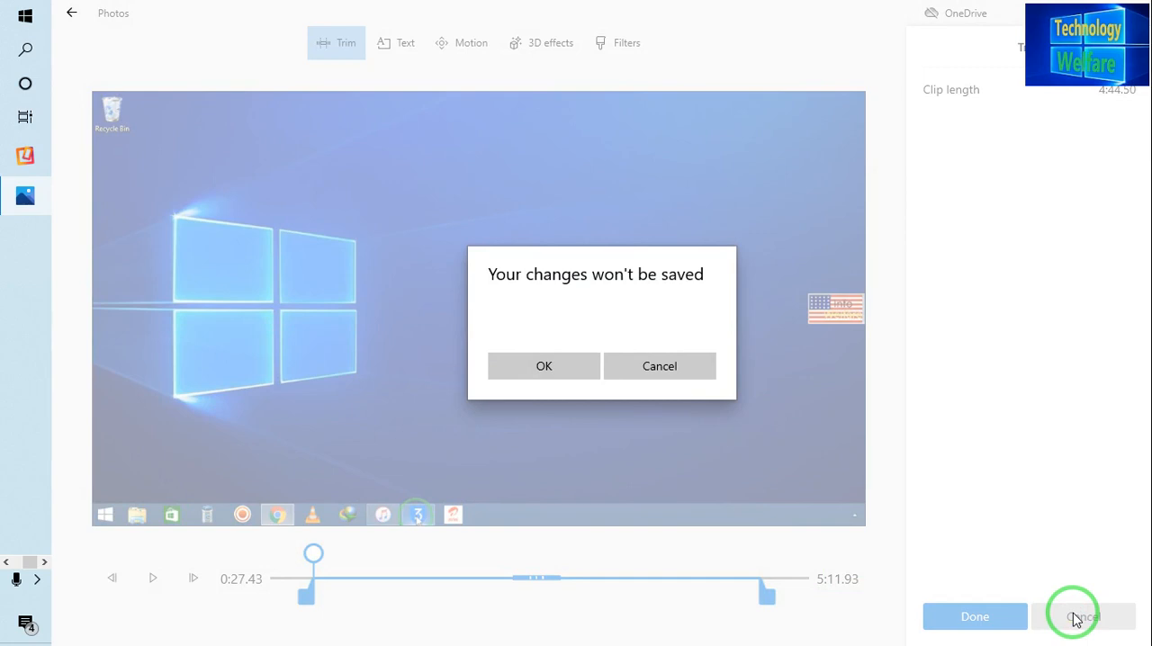
{"action": "left_click", "coordinate": [570, 369]}
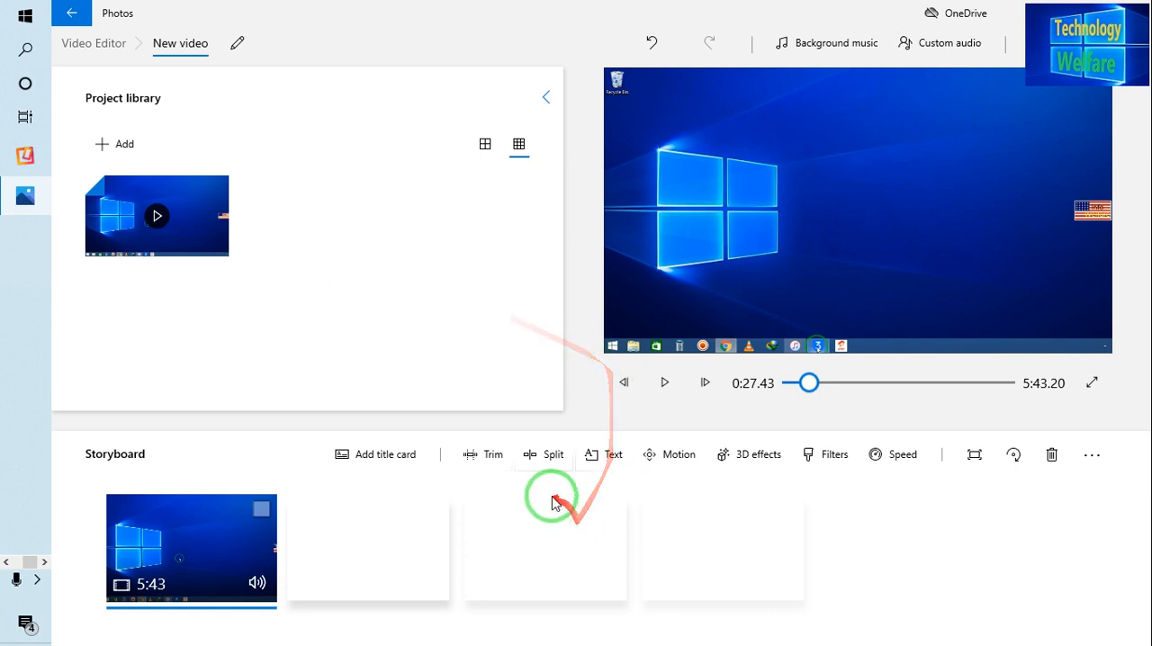
Step: Look at the clip's Split view and its black-bar resizing options without applying anything
{"action": "left_click", "coordinate": [546, 461]}
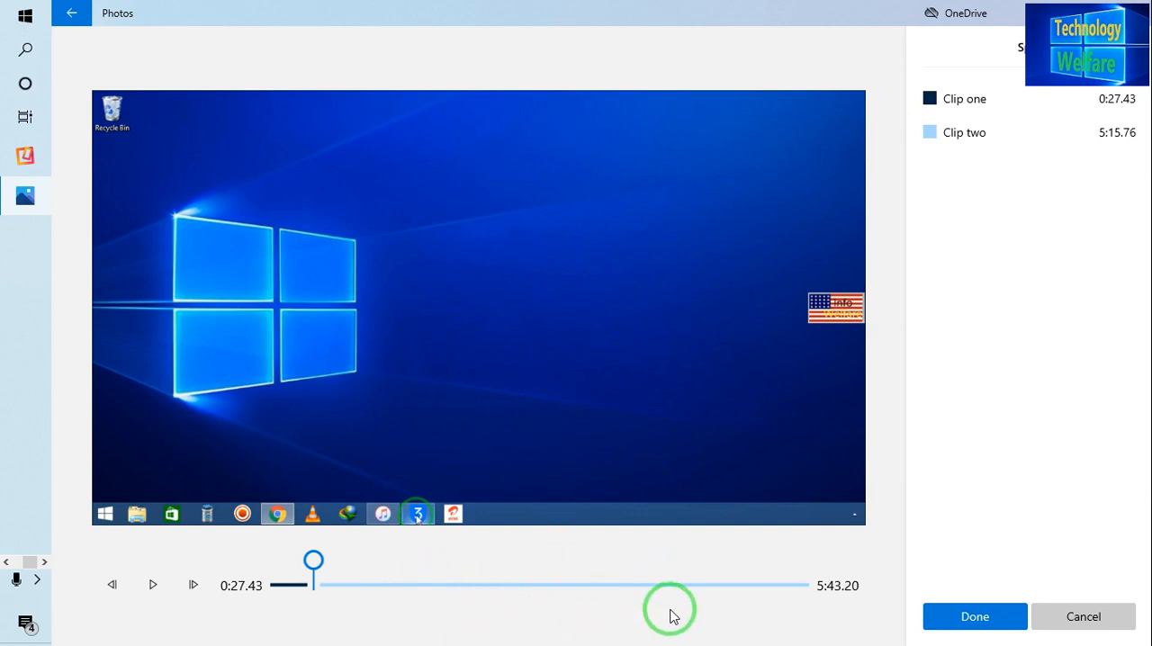
{"action": "left_click", "coordinate": [1097, 621]}
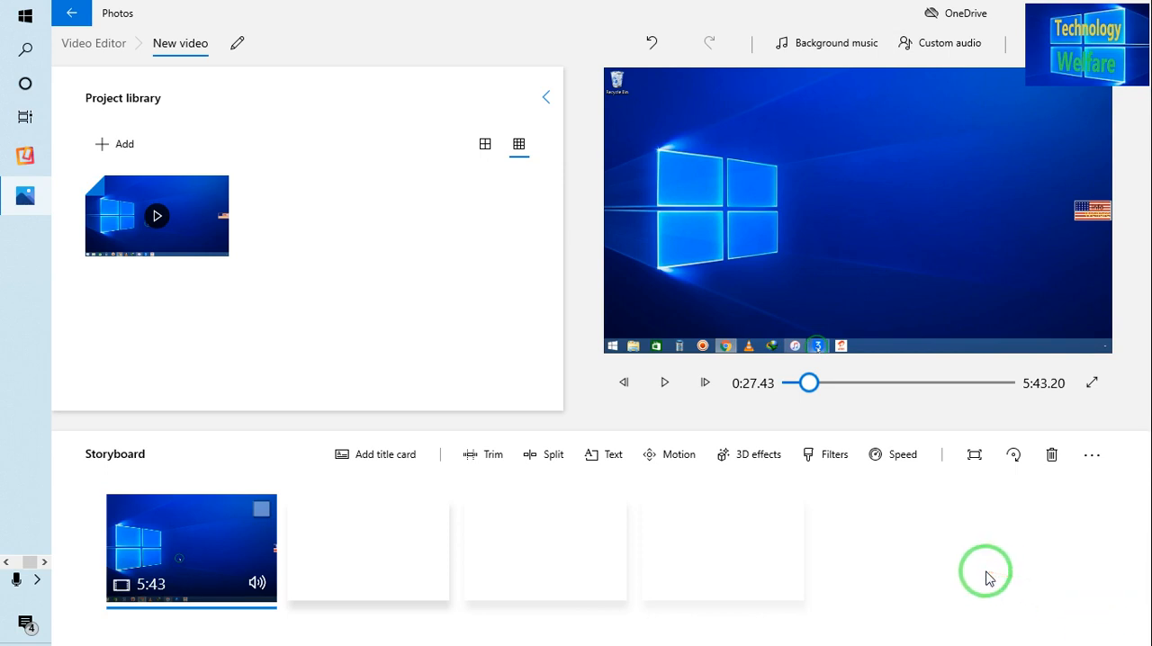
{"action": "left_click", "coordinate": [973, 455]}
{"action": "left_click", "coordinate": [974, 455]}
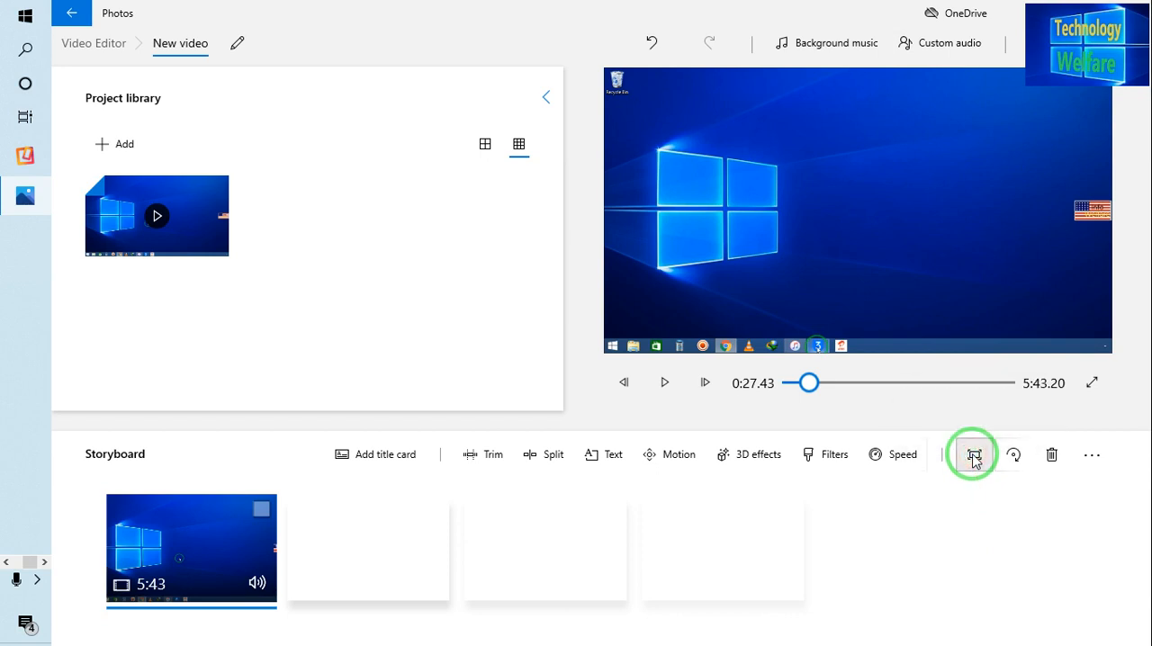
{"action": "left_click", "coordinate": [973, 455]}
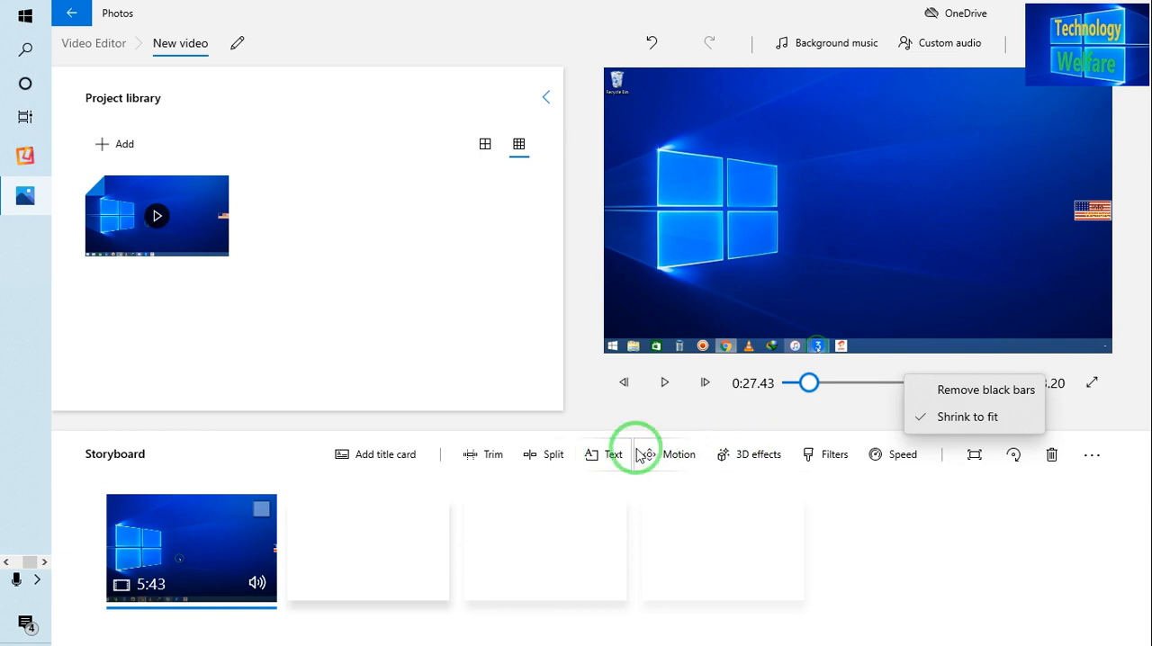
{"action": "left_click", "coordinate": [1008, 501]}
Step: Rotate the storyboard clip through a full turn in four 90-degree steps
{"action": "left_click", "coordinate": [1012, 455]}
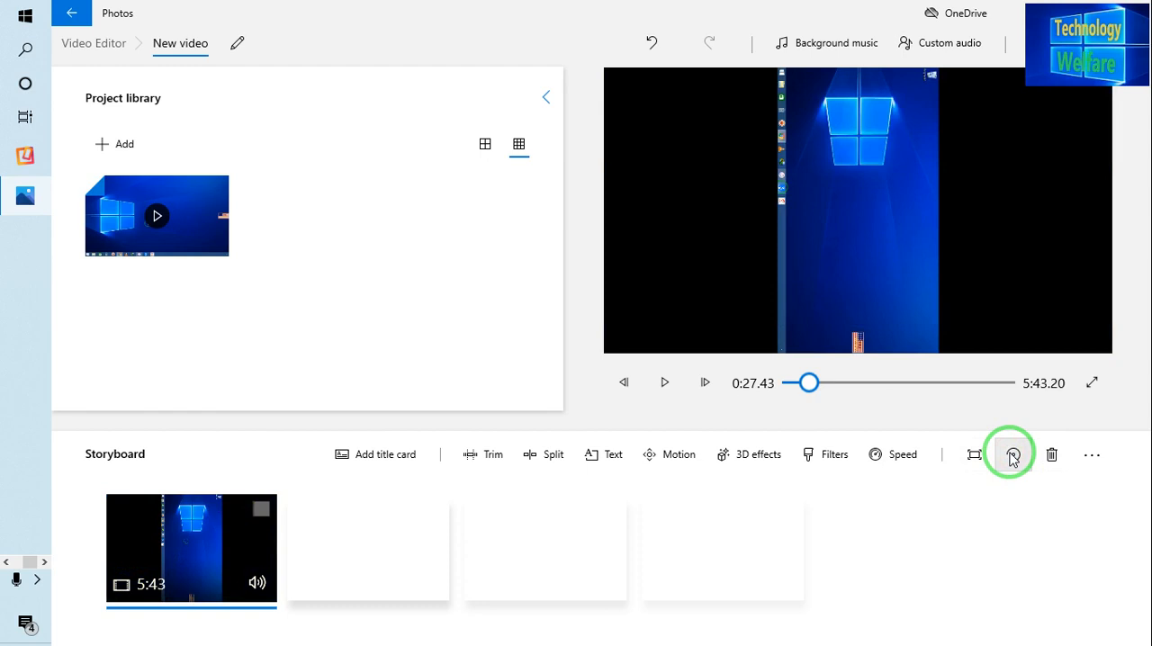
{"action": "left_click", "coordinate": [1012, 456]}
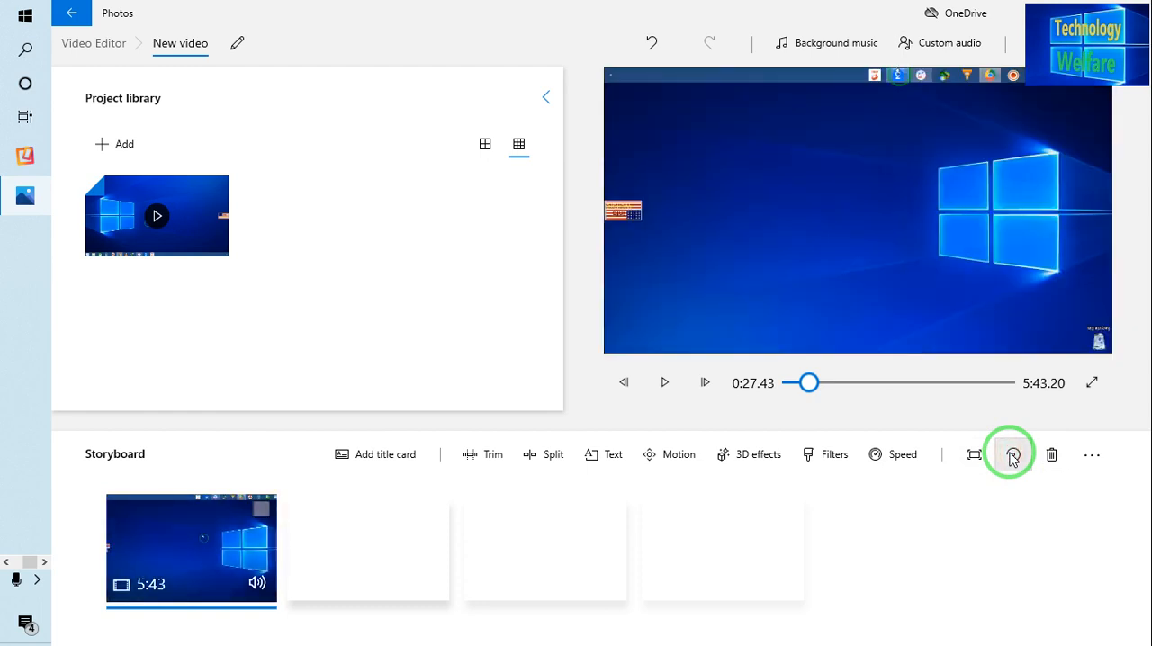
{"action": "left_click", "coordinate": [1012, 455]}
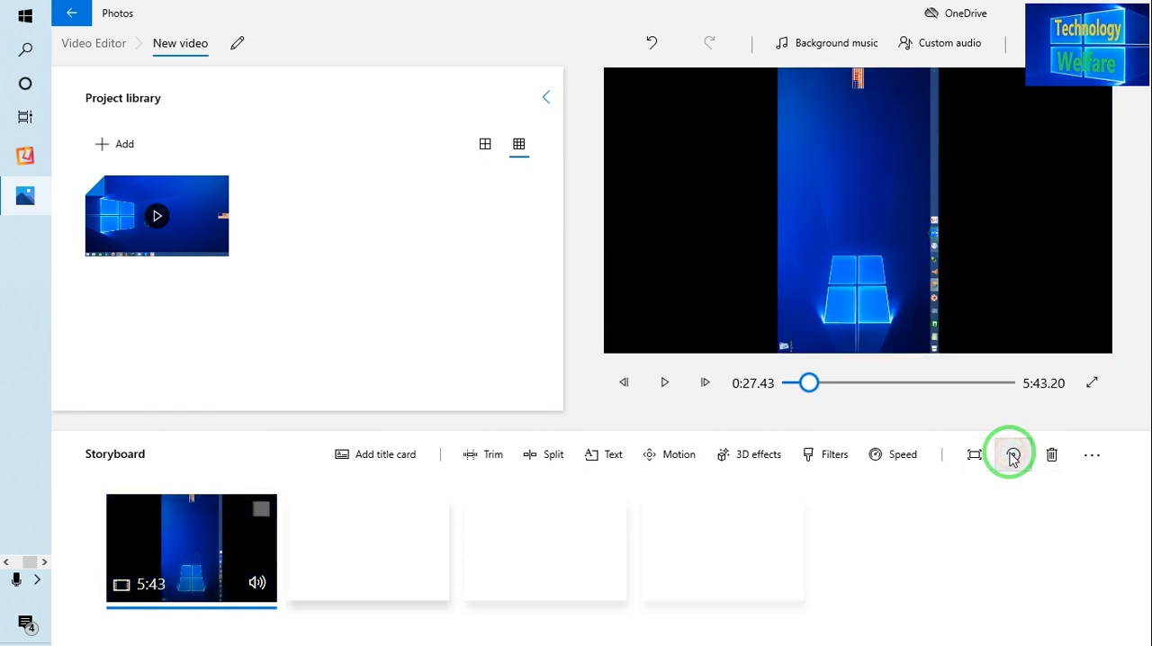
{"action": "left_click", "coordinate": [1012, 455]}
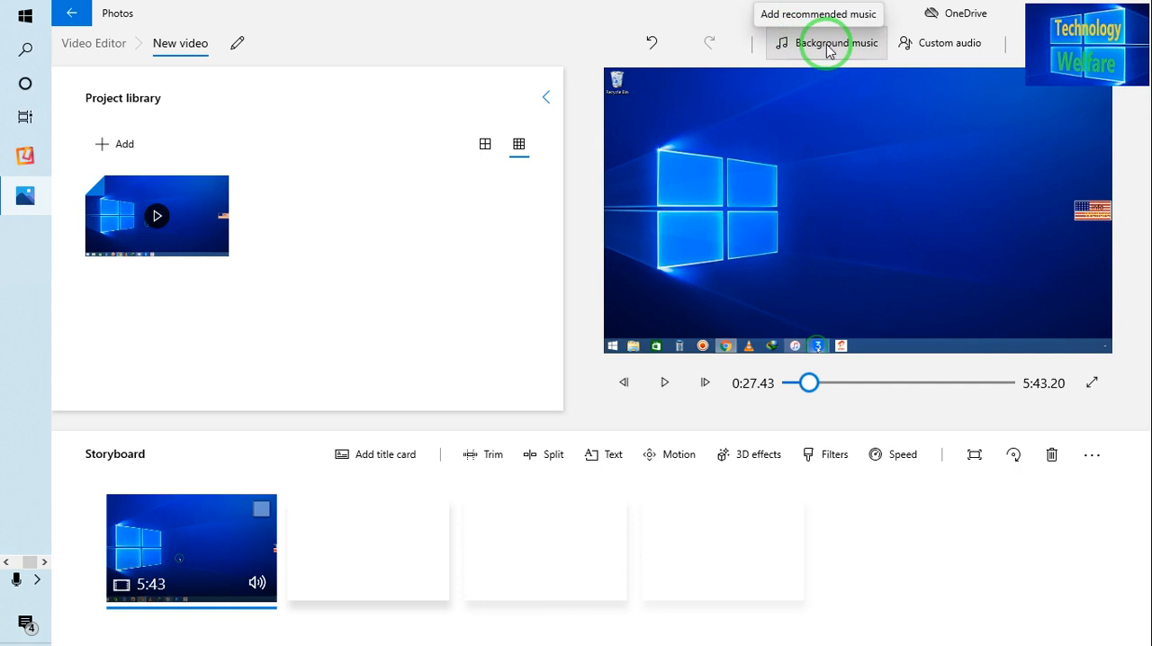
Step: Start adding a custom audio file and browse to the Hindi Fav Mp3 folder under All Kinds Songs 2019 on drive F
{"action": "left_click", "coordinate": [924, 54]}
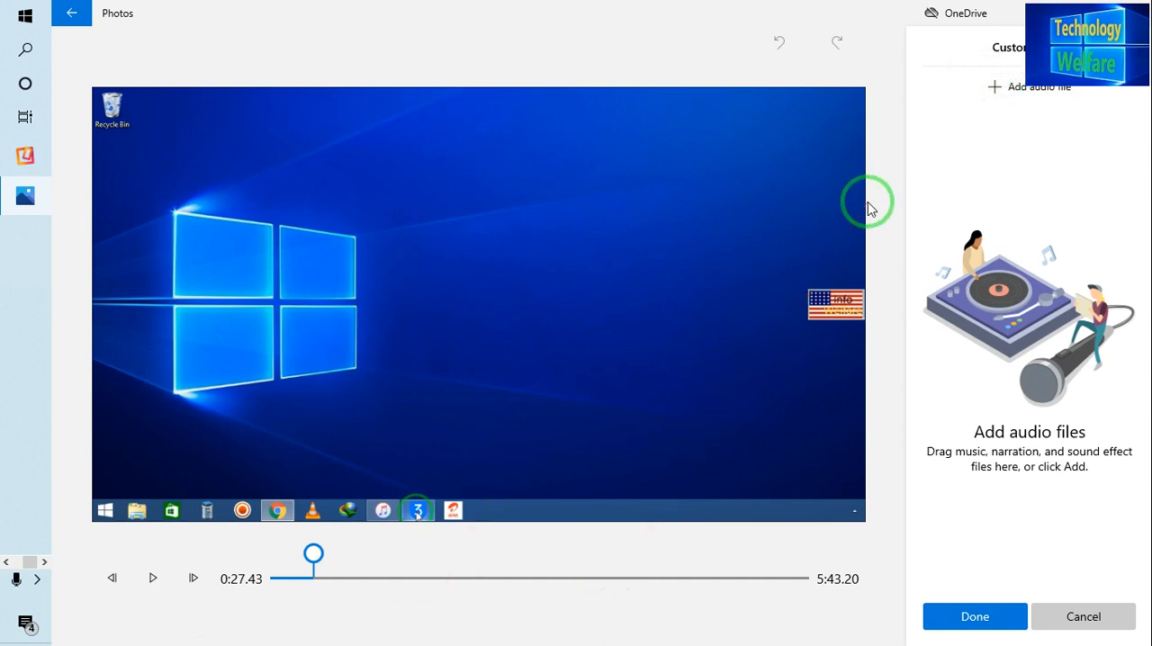
{"action": "left_click", "coordinate": [1059, 90]}
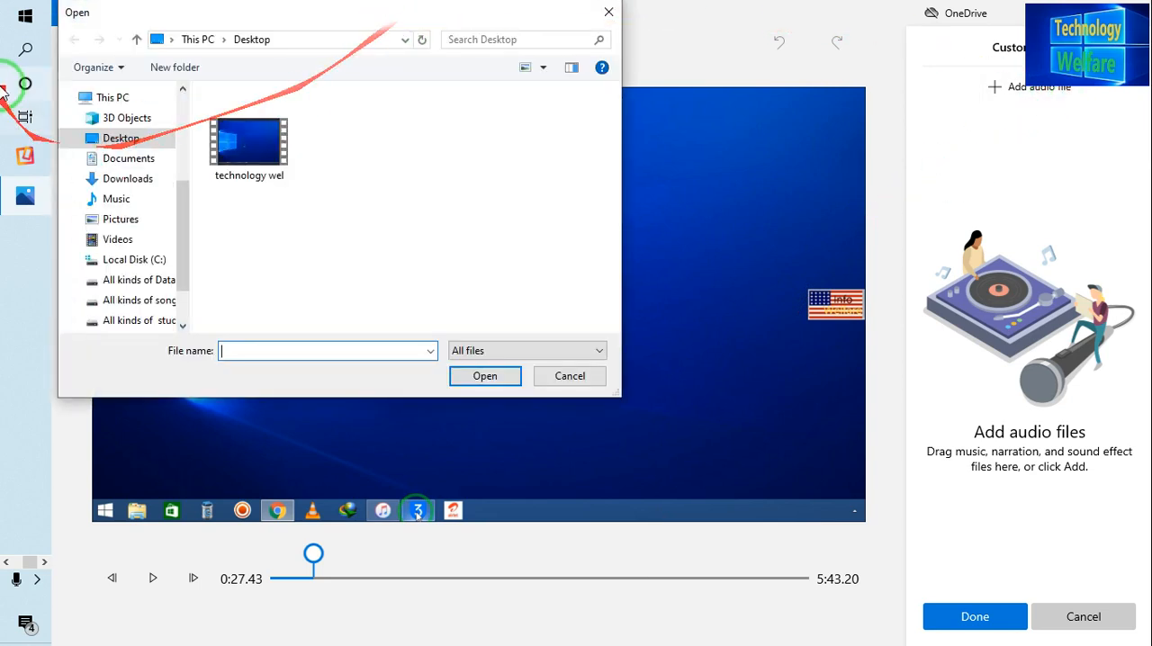
{"action": "scroll", "coordinate": [186, 257], "scroll_direction": "down", "scroll_amount": 1}
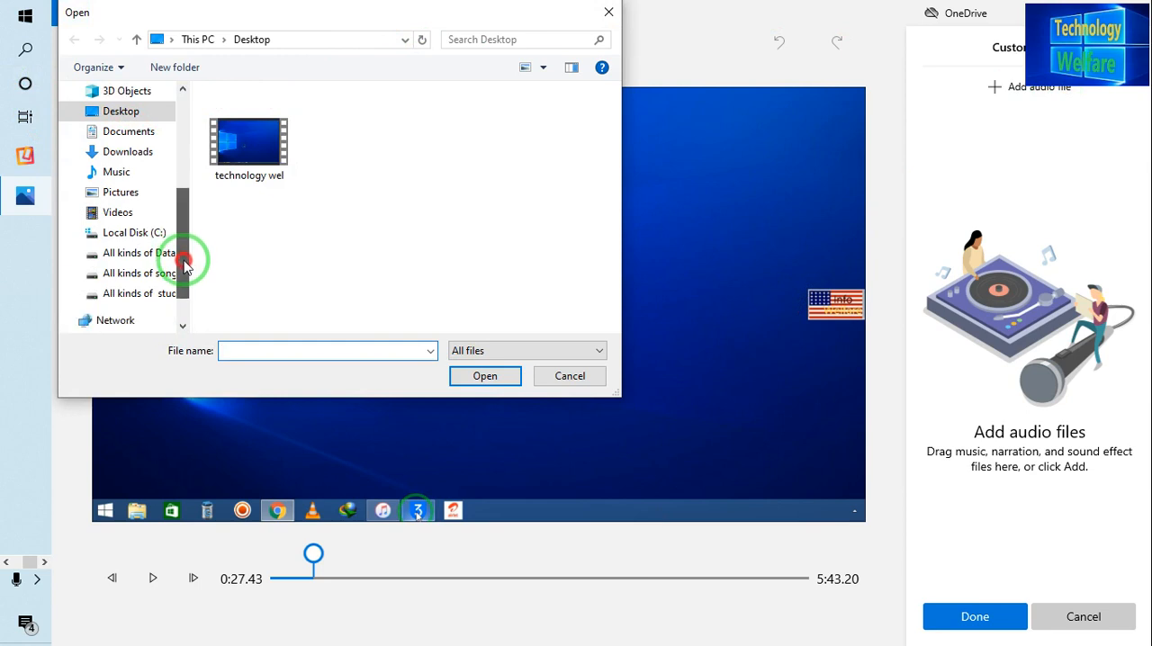
{"action": "left_click", "coordinate": [158, 258]}
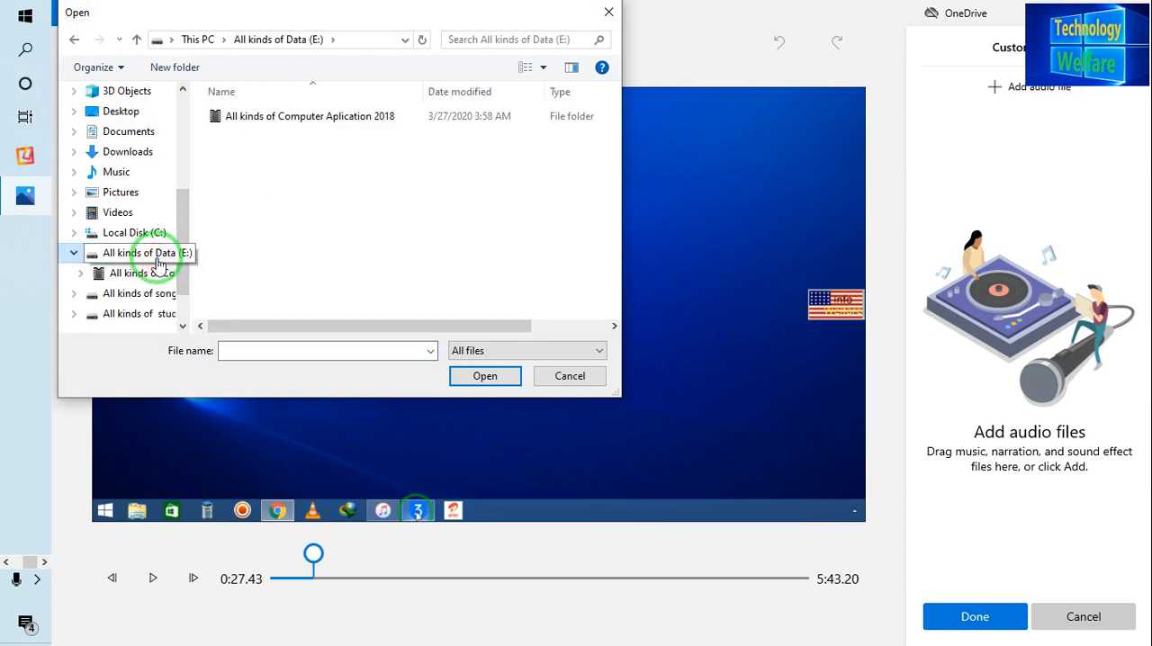
{"action": "left_click", "coordinate": [148, 294]}
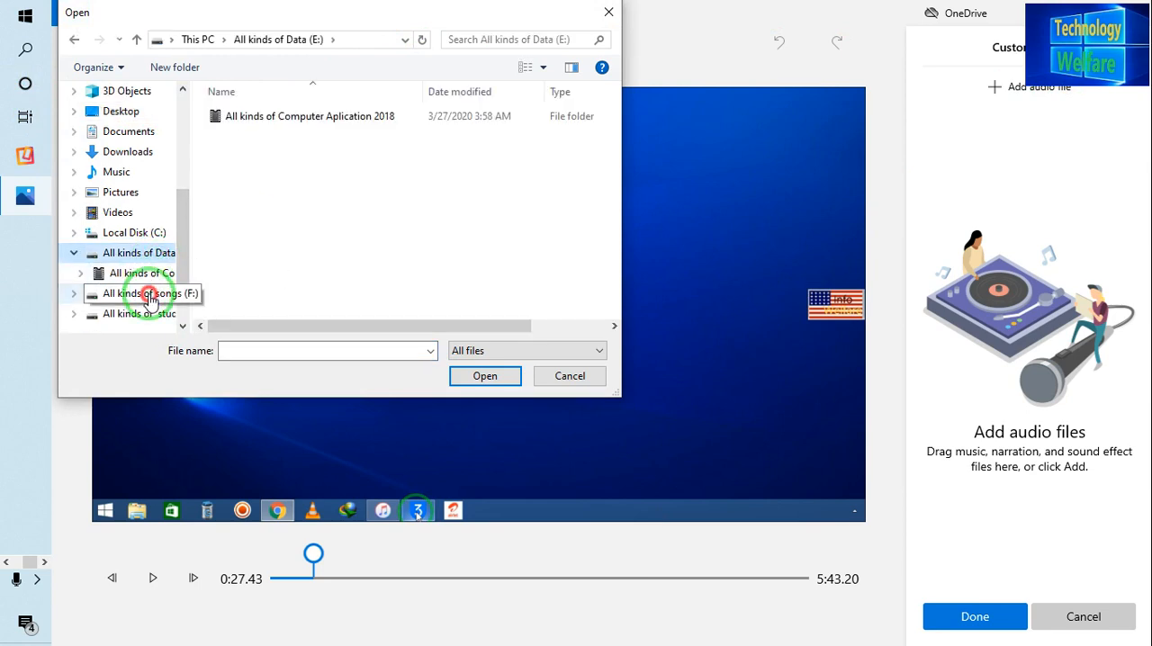
{"action": "double_click", "coordinate": [260, 135]}
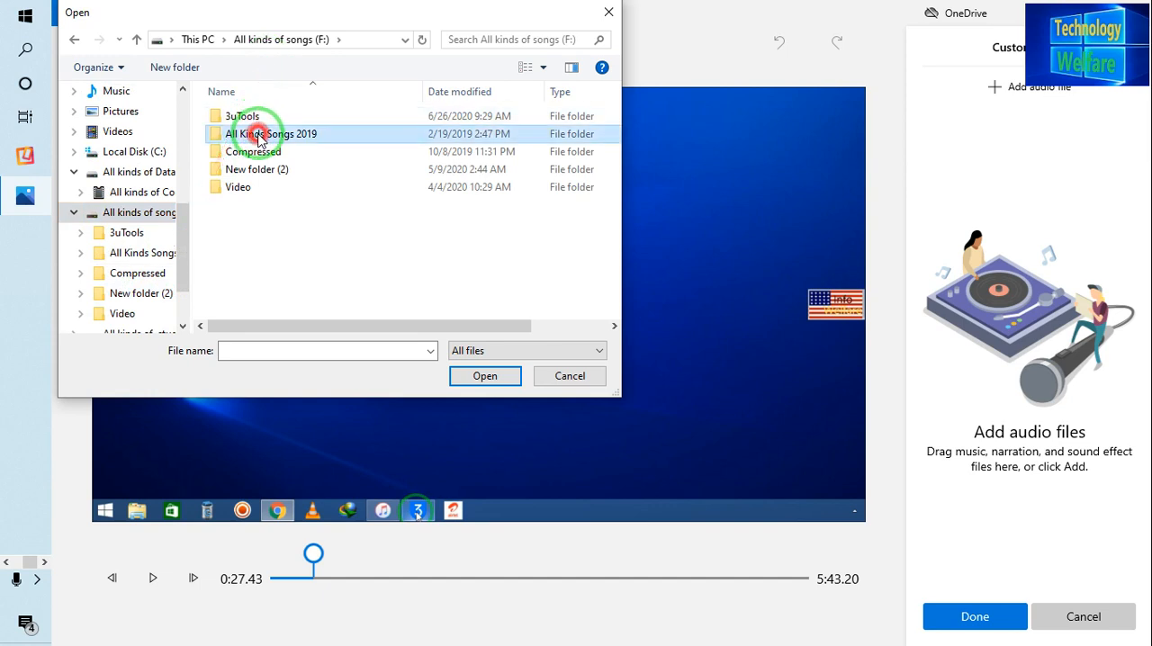
{"action": "double_click", "coordinate": [266, 116]}
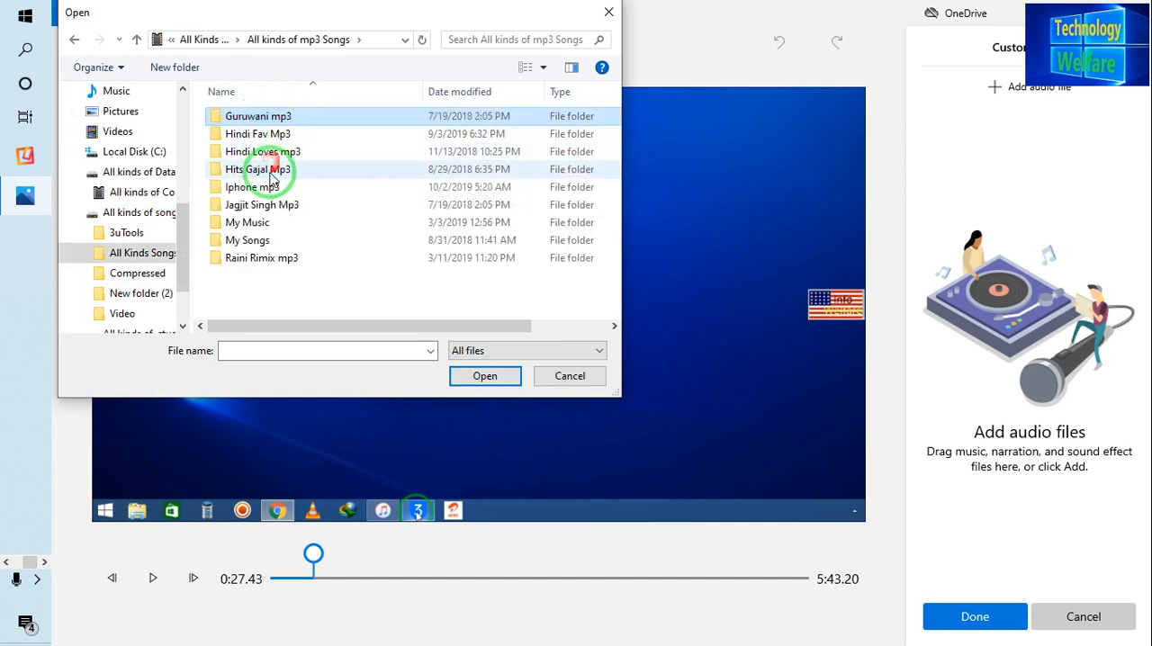
{"action": "double_click", "coordinate": [269, 135]}
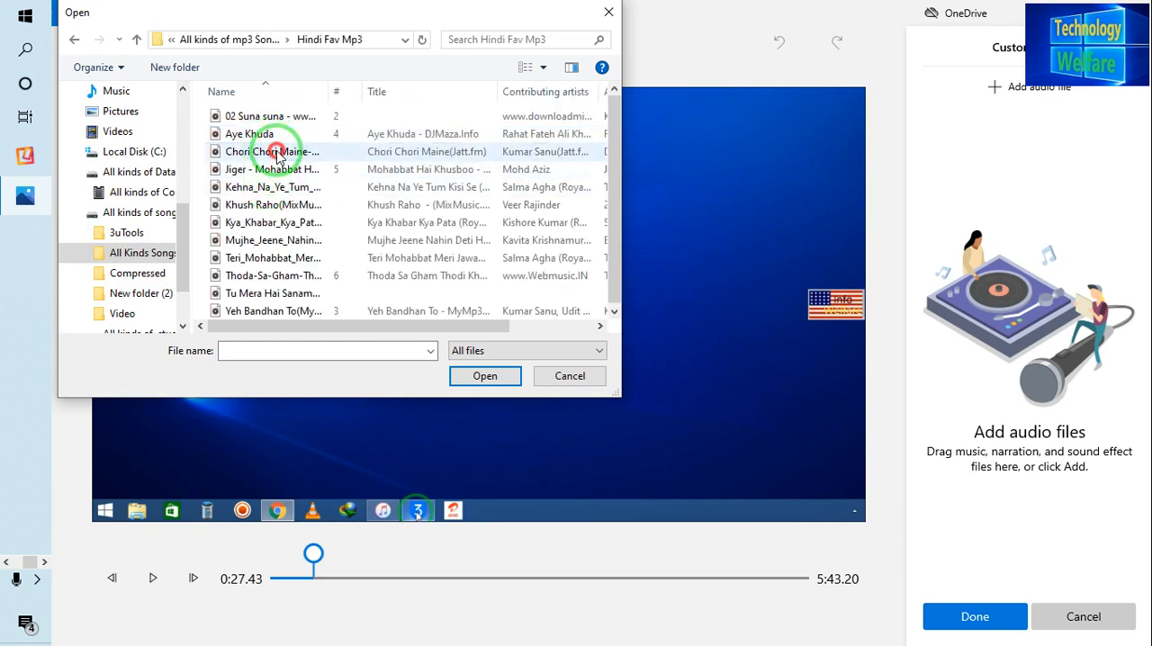
Step: Try adding the song file Chori Chori Maine-(Mr-Jatt.com) as custom audio, and discard the changes
{"action": "left_click", "coordinate": [276, 154]}
{"action": "left_click", "coordinate": [278, 155]}
{"action": "double_click", "coordinate": [277, 153]}
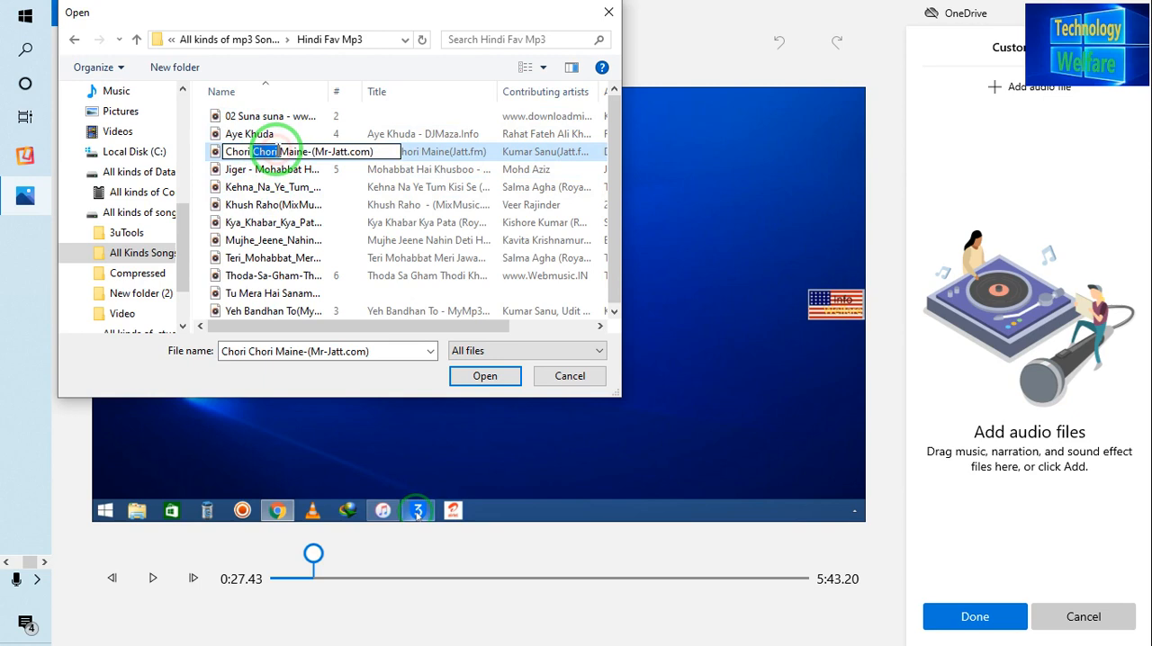
{"action": "left_click", "coordinate": [417, 154]}
{"action": "double_click", "coordinate": [418, 154]}
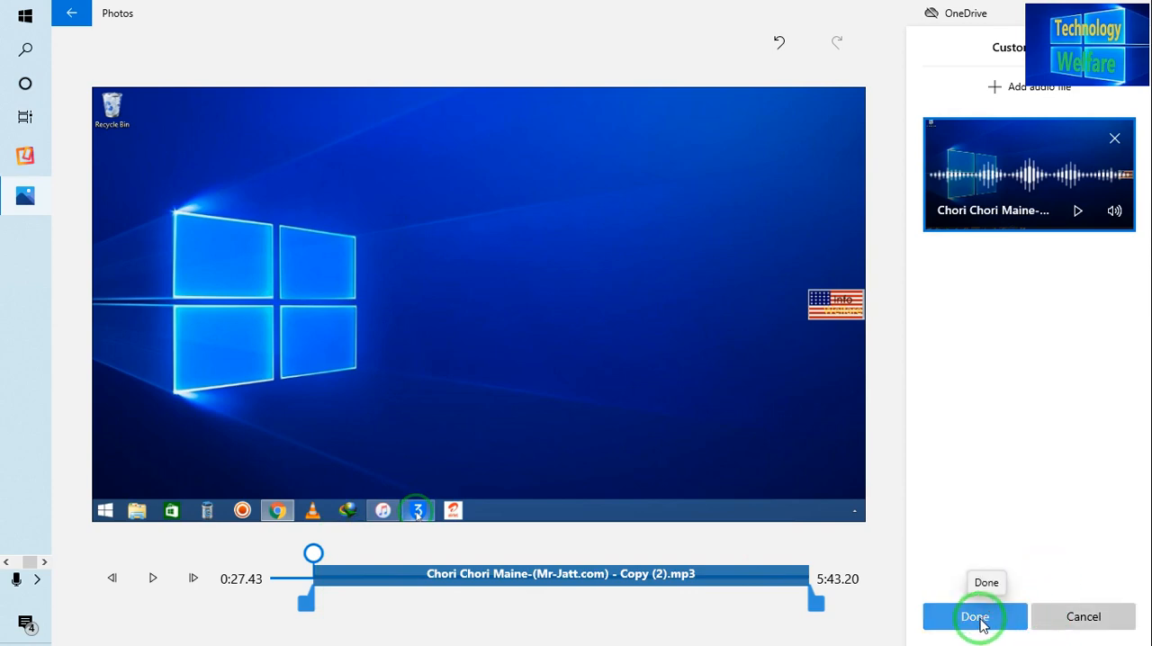
{"action": "left_click", "coordinate": [1078, 617]}
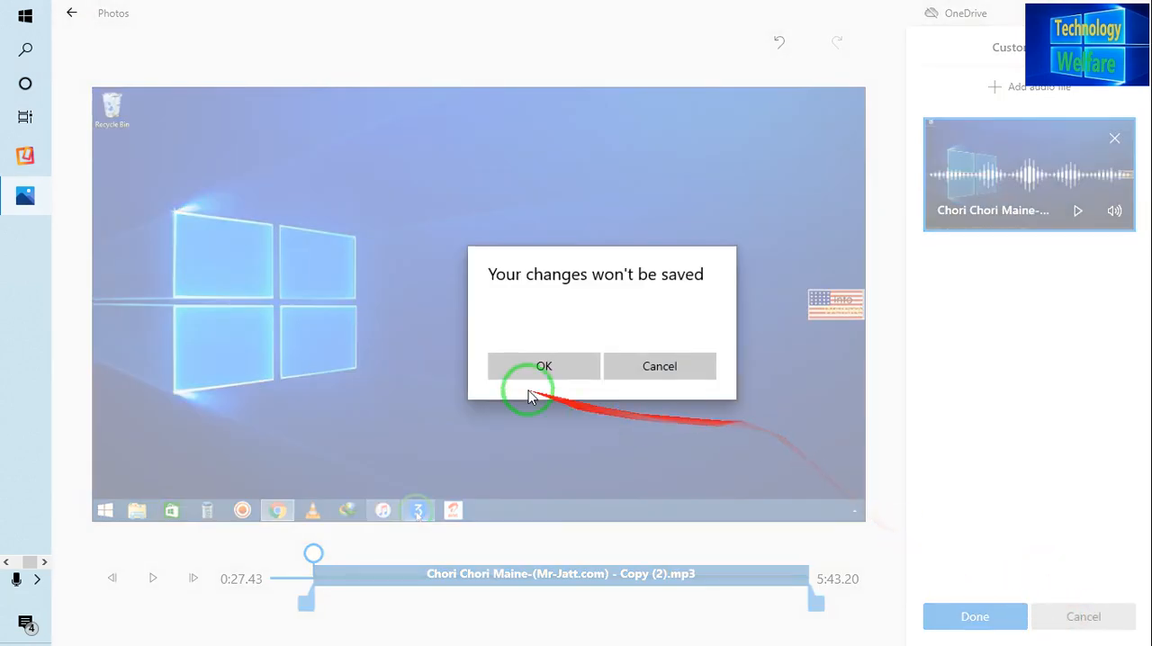
{"action": "left_click", "coordinate": [509, 374]}
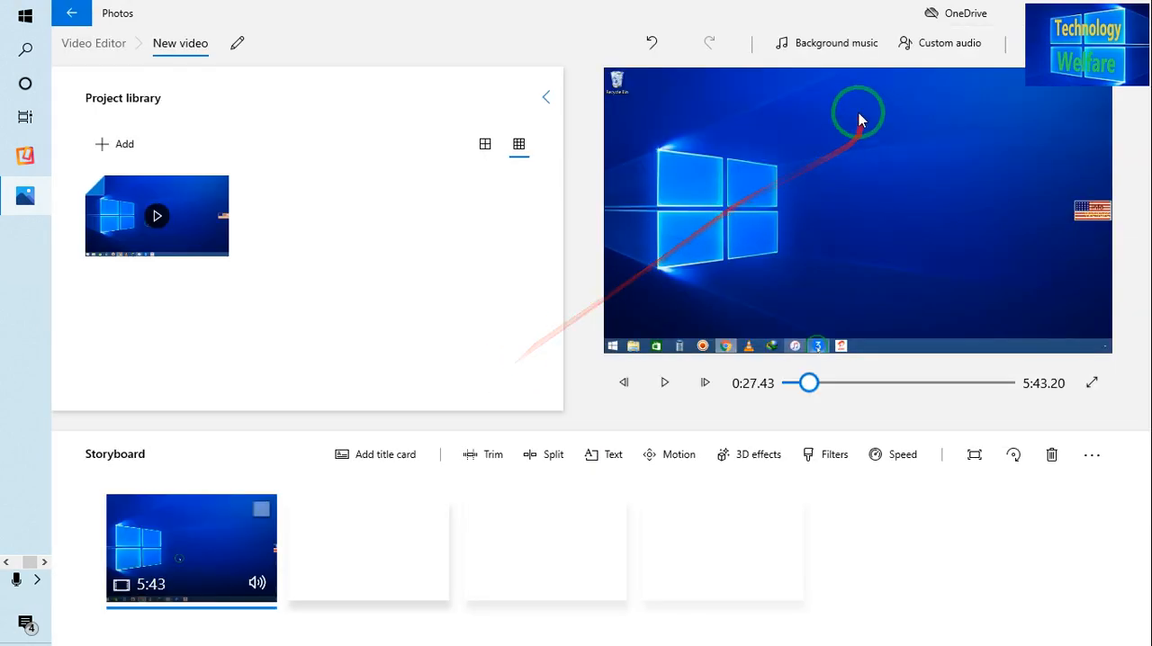
Step: Add the Happy Beat background music to the video with the music volume lowered to about one third
{"action": "left_click", "coordinate": [825, 45]}
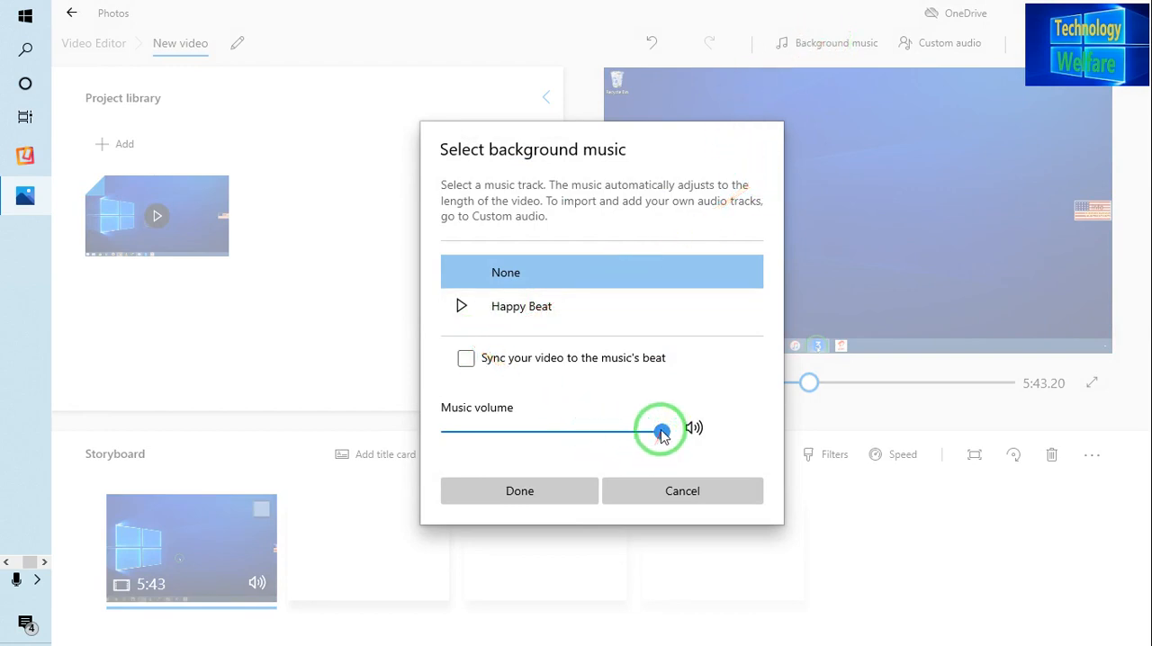
{"action": "left_click_drag", "start_coordinate": [661, 432], "coordinate": [522, 432]}
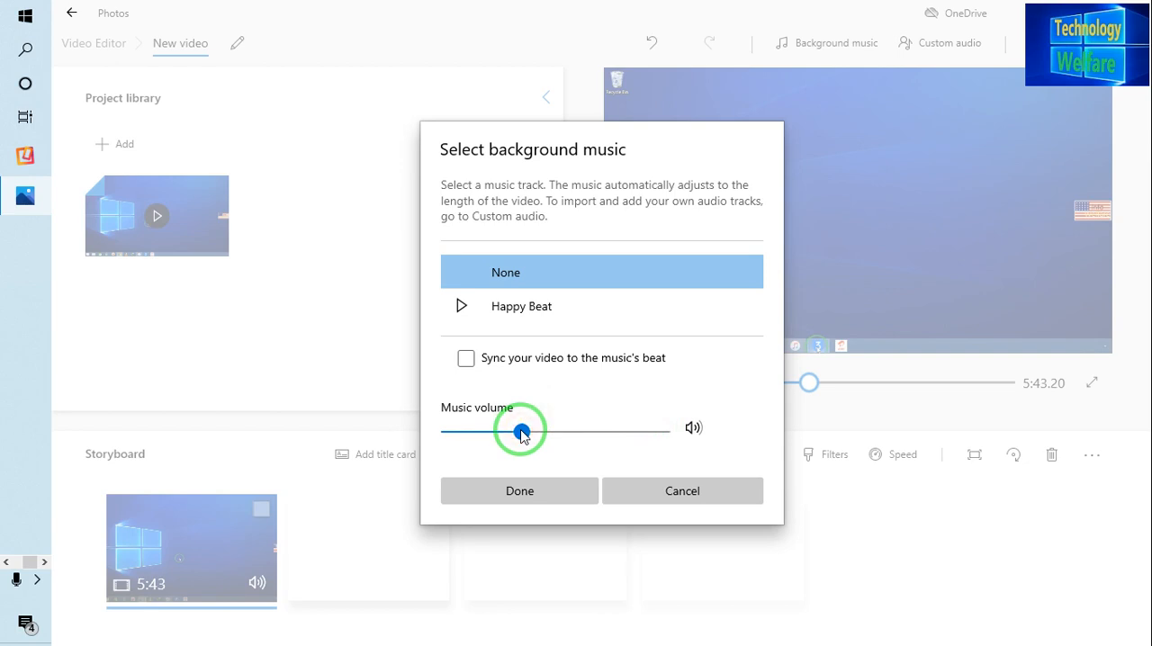
{"action": "left_click", "coordinate": [474, 303]}
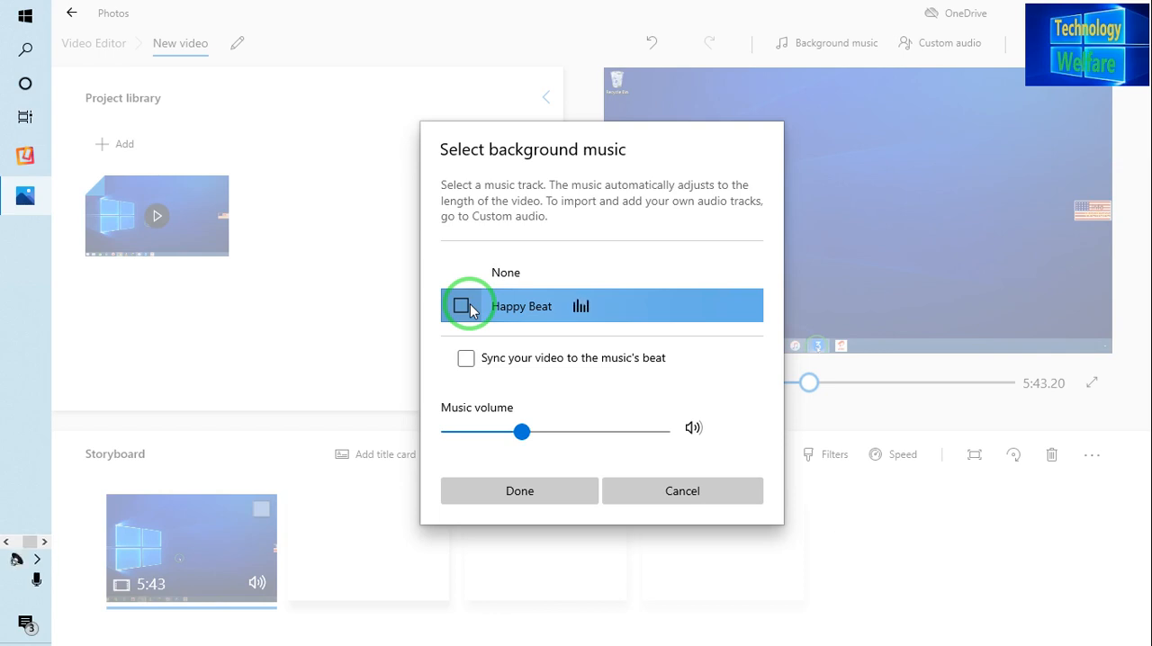
{"action": "left_click", "coordinate": [515, 491]}
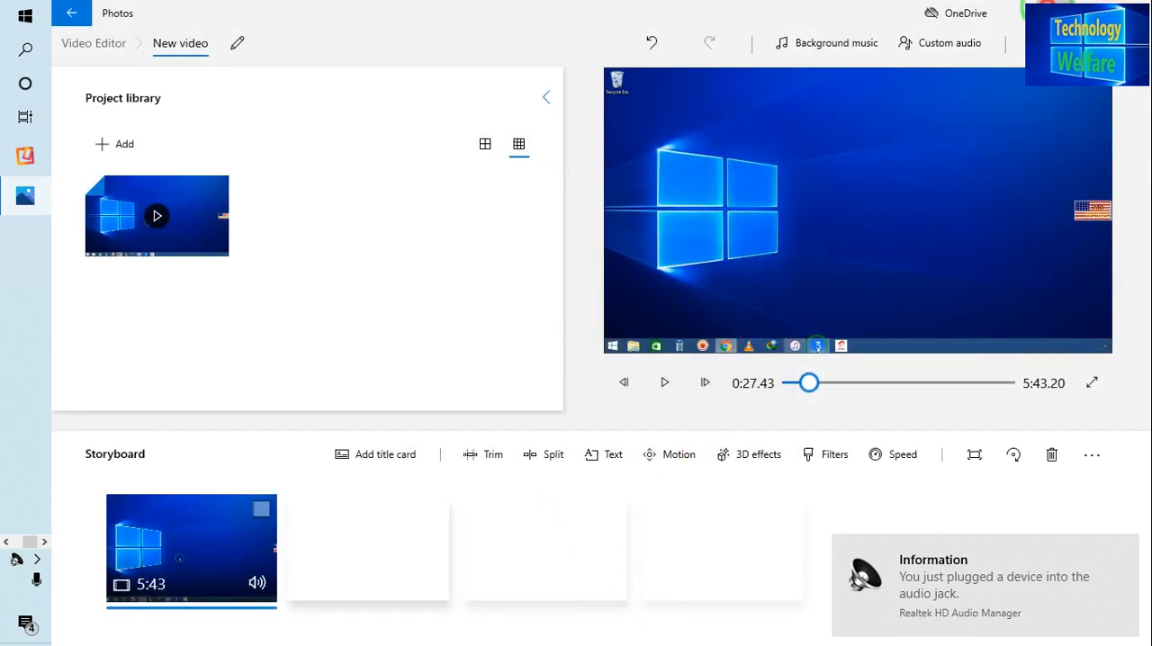
{"action": "left_click", "coordinate": [1048, 10]}
{"action": "left_click", "coordinate": [668, 440]}
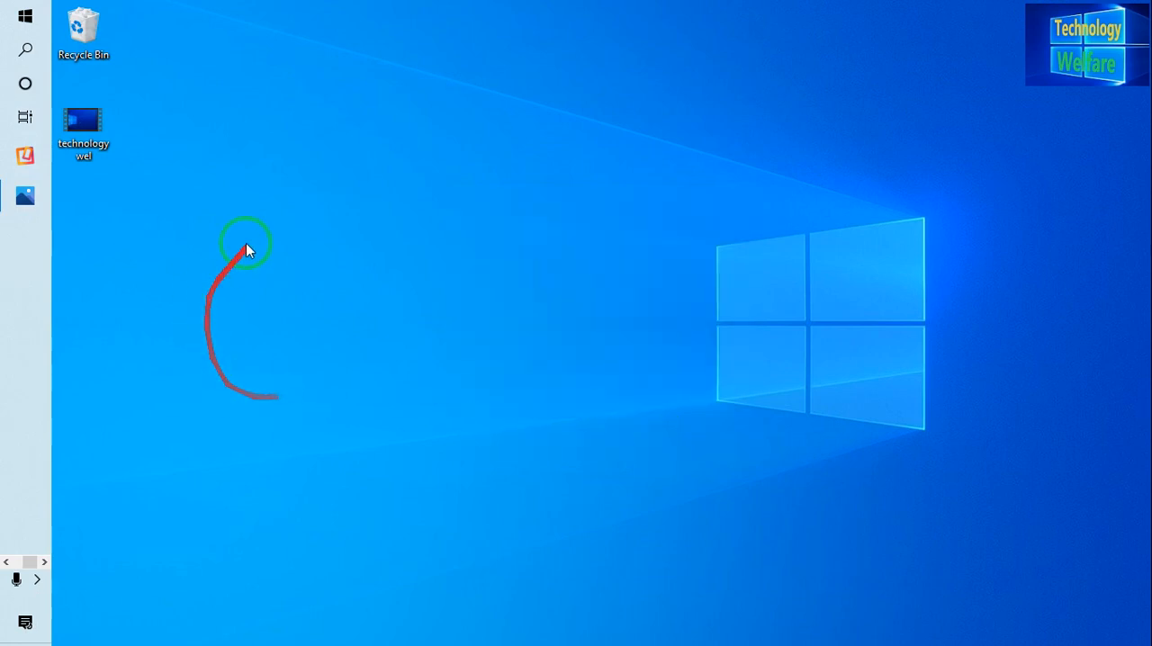
{"action": "left_click", "coordinate": [22, 201]}
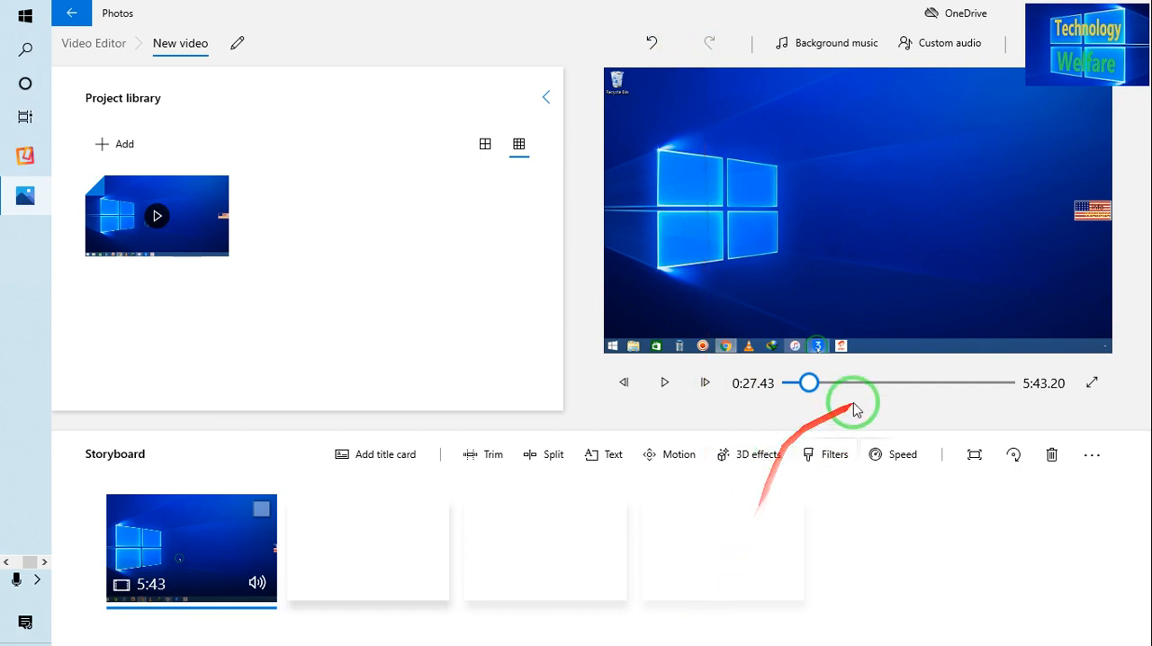
{"action": "left_click", "coordinate": [1126, 43]}
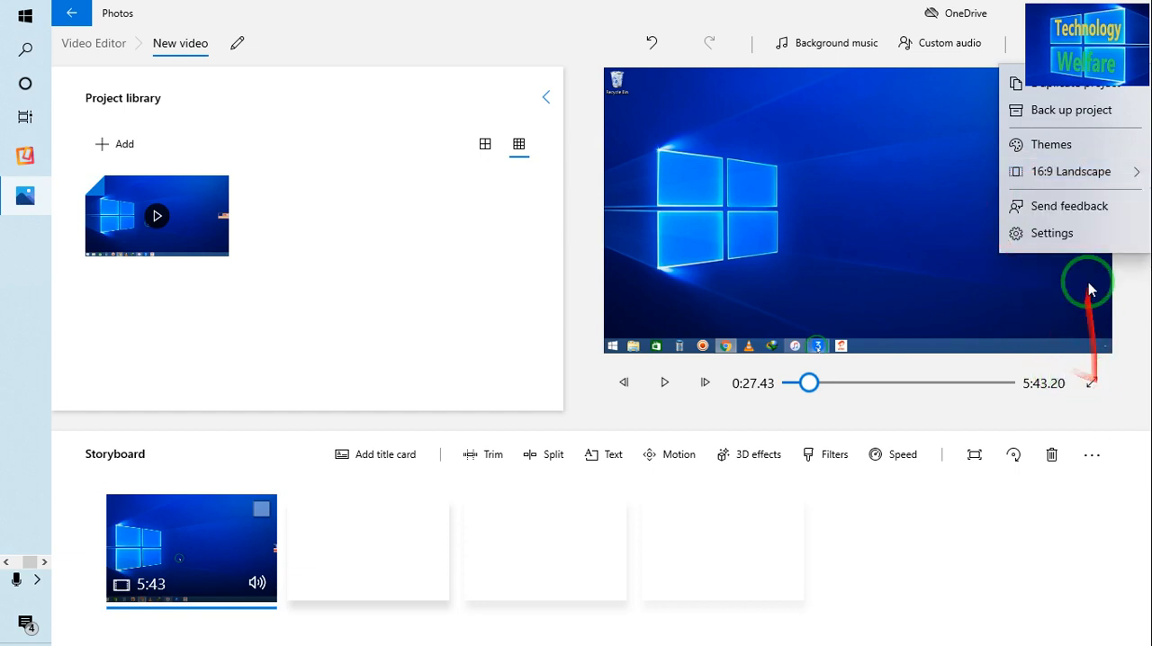
{"action": "mouse_move", "coordinate": [1077, 173]}
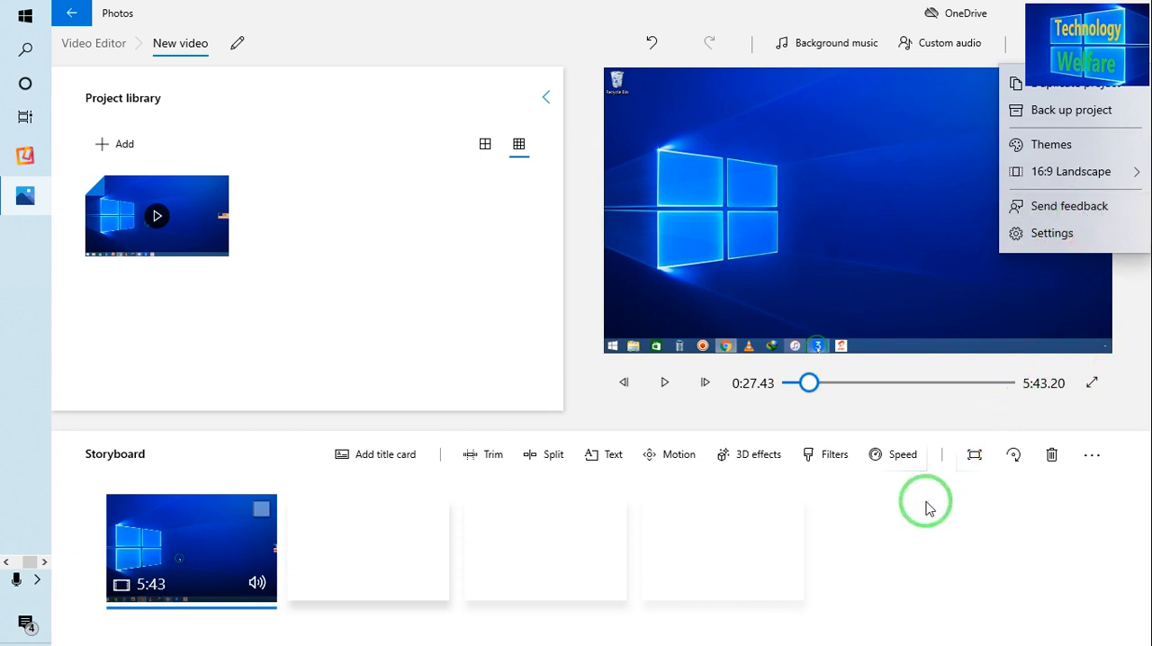
Step: Preview the Sepia filter on the storyboard clip, and apply the Adventure filter instead
{"action": "left_click", "coordinate": [835, 460]}
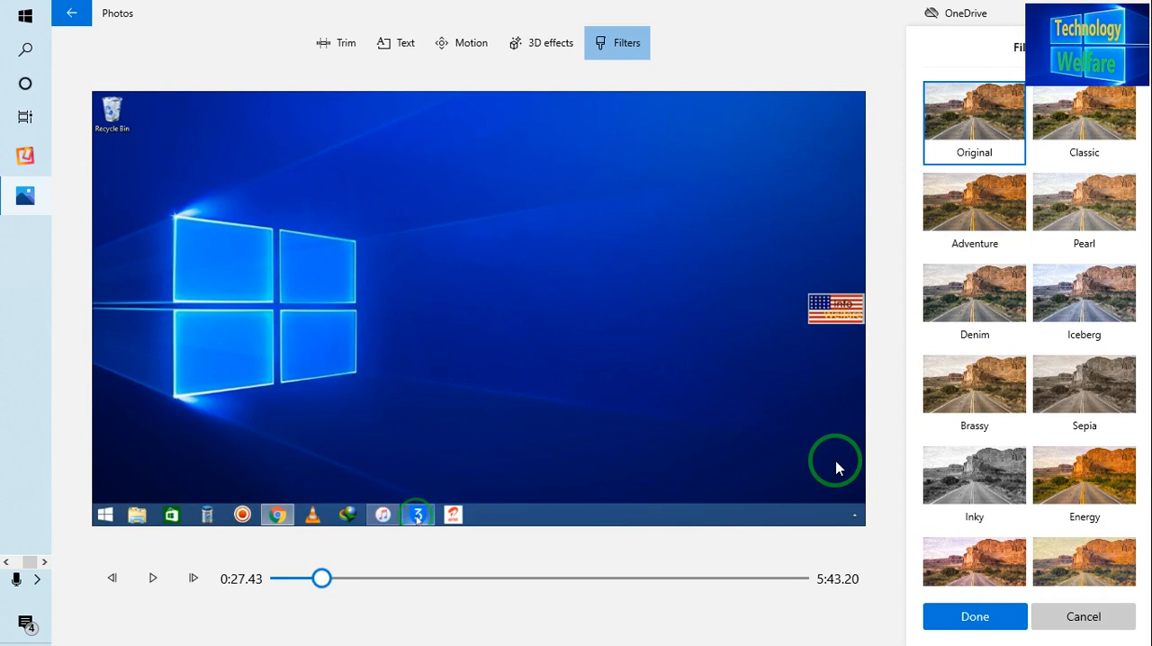
{"action": "left_click_drag", "start_coordinate": [1150, 200], "coordinate": [1138, 286]}
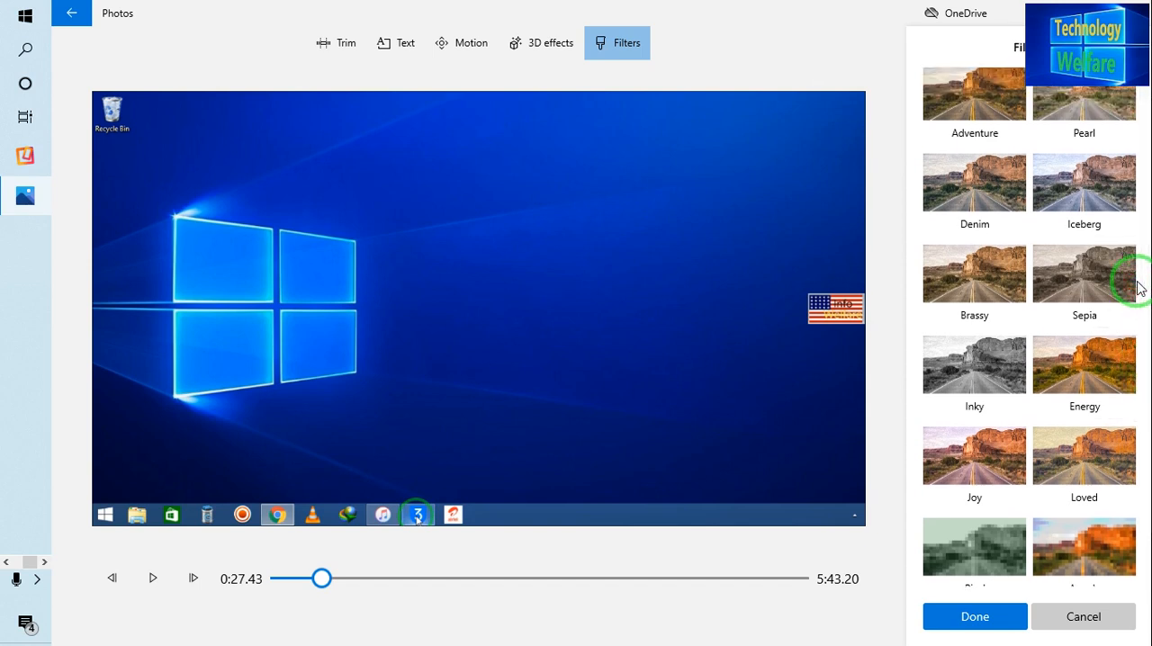
{"action": "left_click", "coordinate": [1071, 295]}
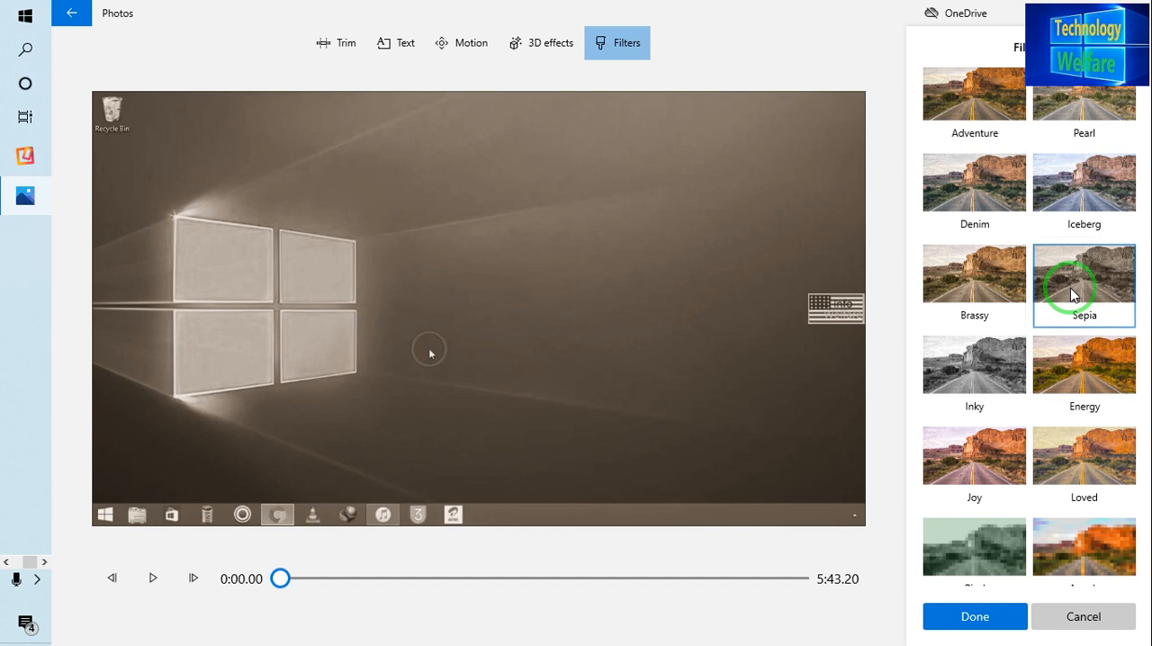
{"action": "left_click", "coordinate": [957, 84]}
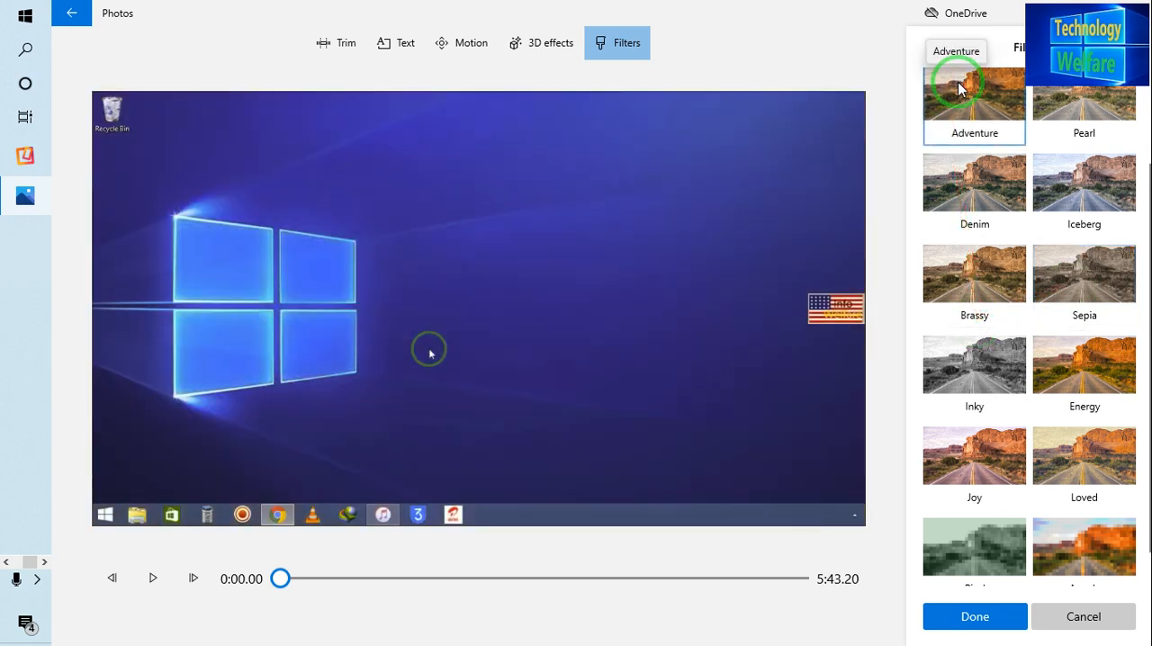
{"action": "left_click", "coordinate": [972, 619]}
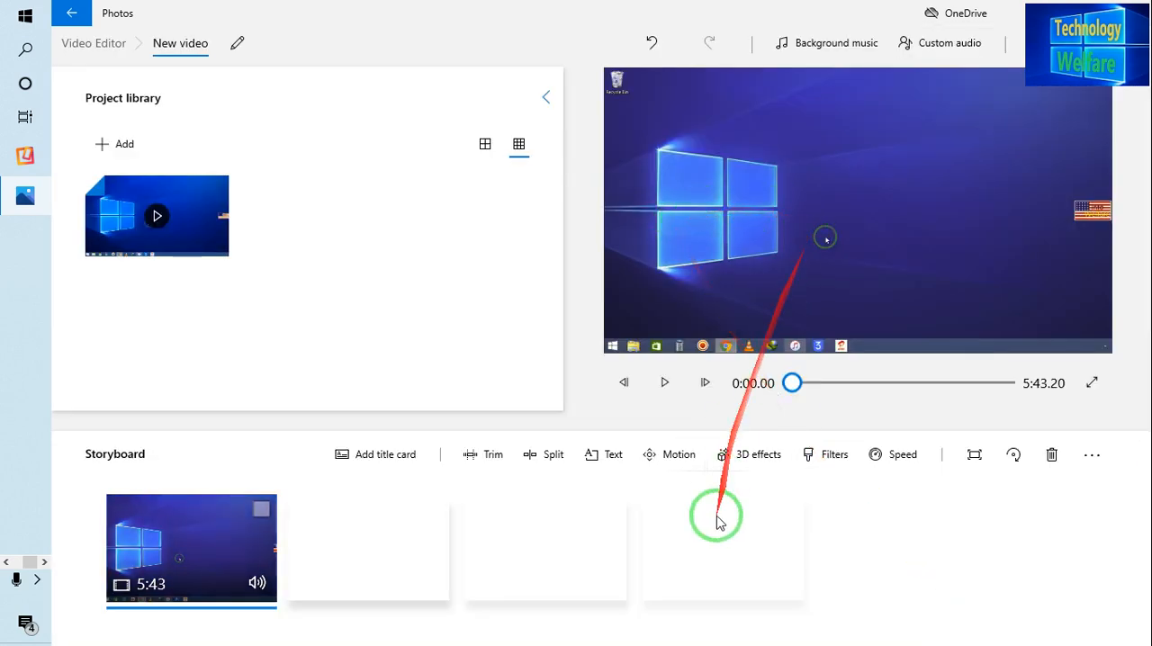
Step: Add the Fireworks 3D effect to the storyboard clip and dismiss the tip about attaching it to a point
{"action": "left_click", "coordinate": [743, 475]}
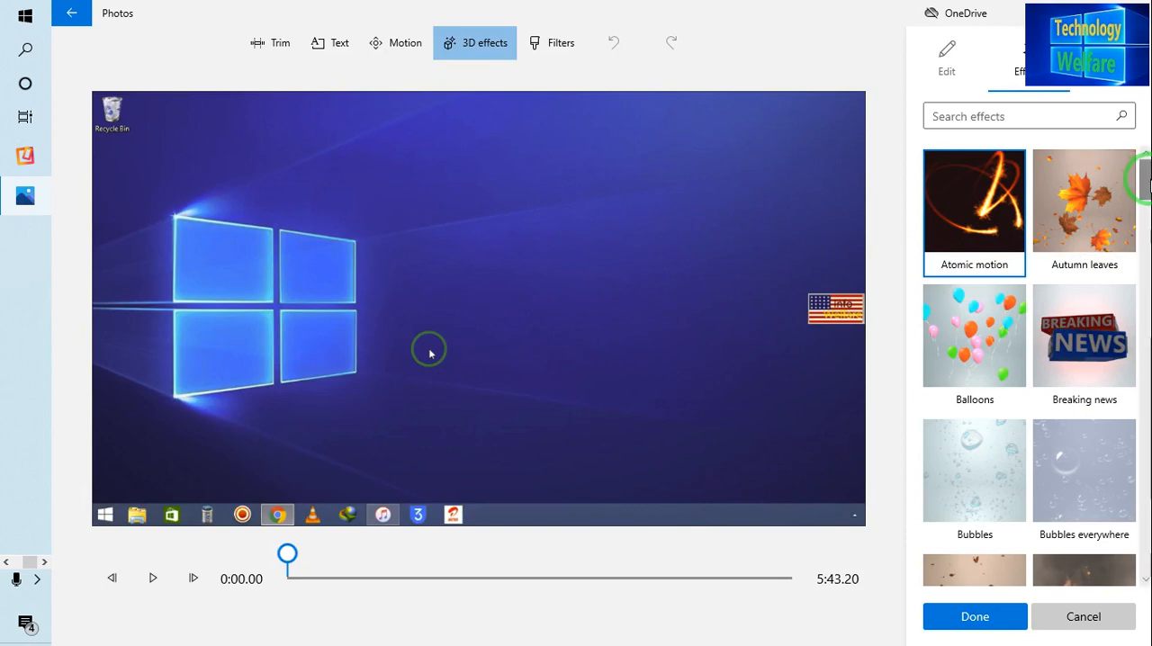
{"action": "left_click_drag", "start_coordinate": [1143, 180], "coordinate": [1131, 262]}
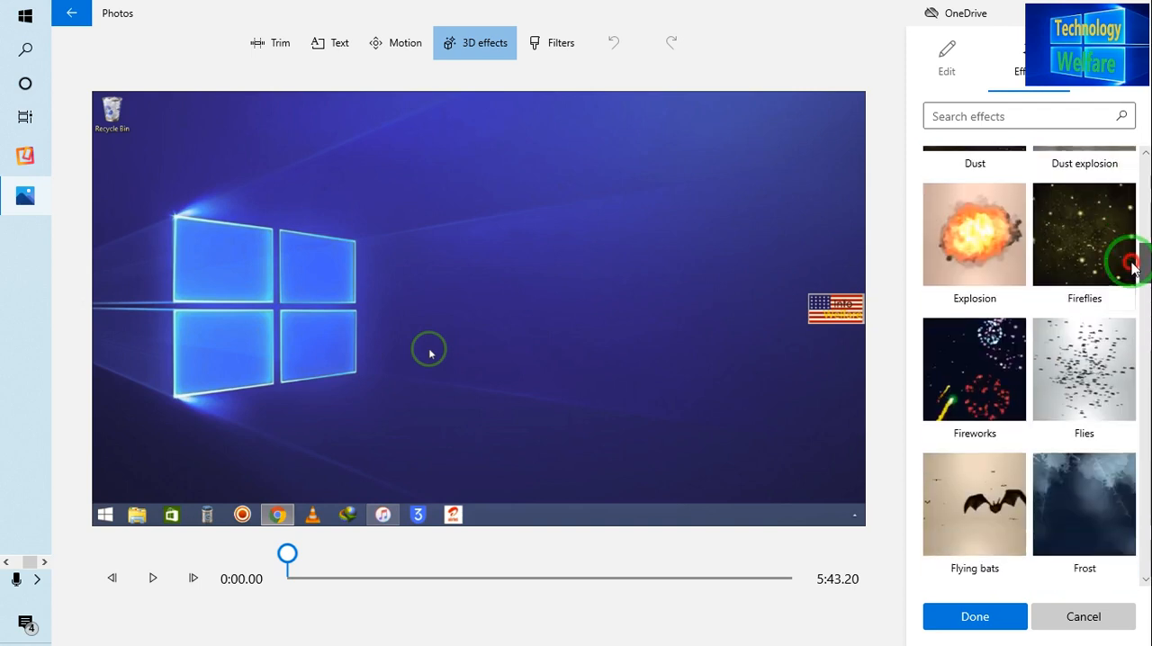
{"action": "left_click", "coordinate": [959, 382]}
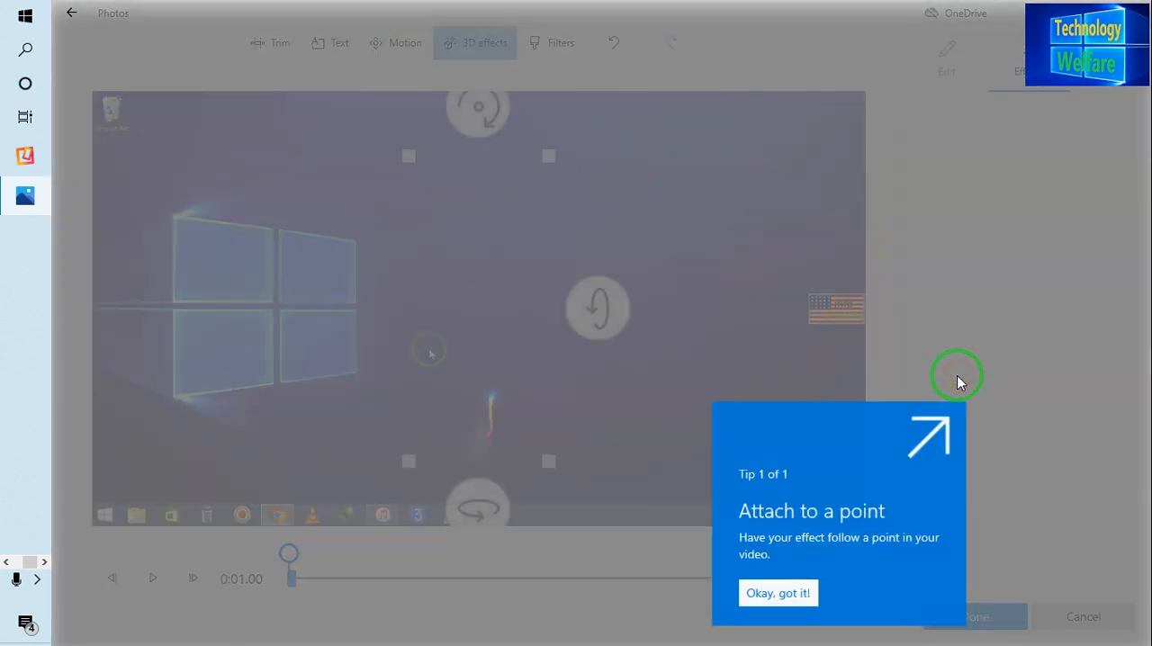
{"action": "left_click", "coordinate": [761, 593]}
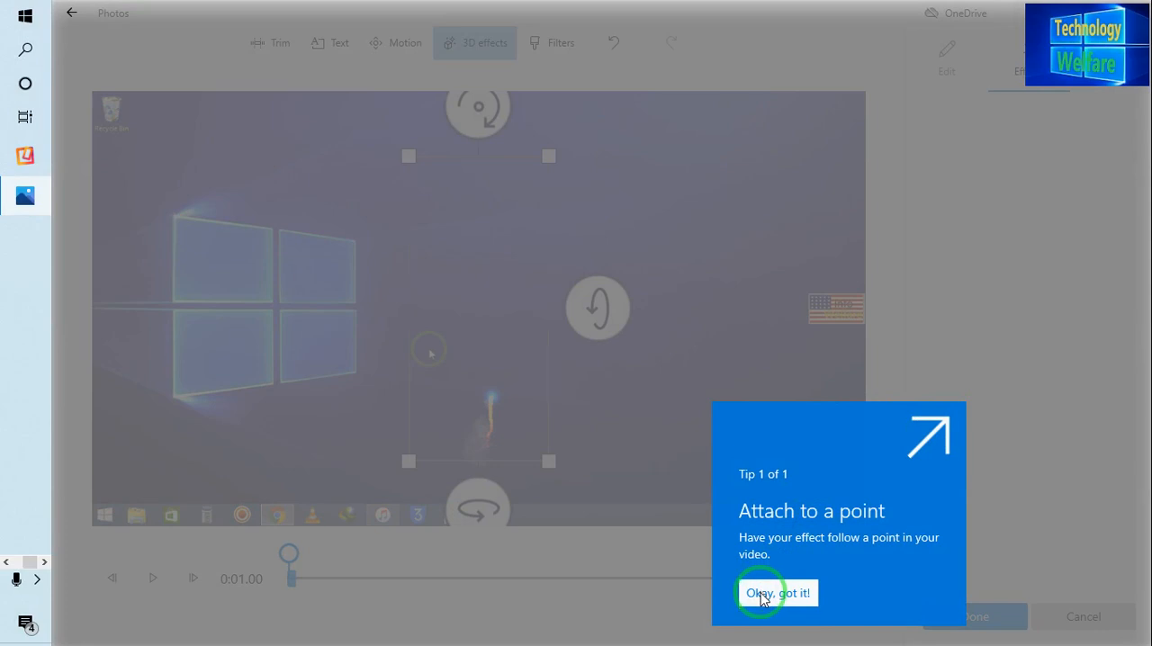
{"action": "left_click", "coordinate": [945, 421]}
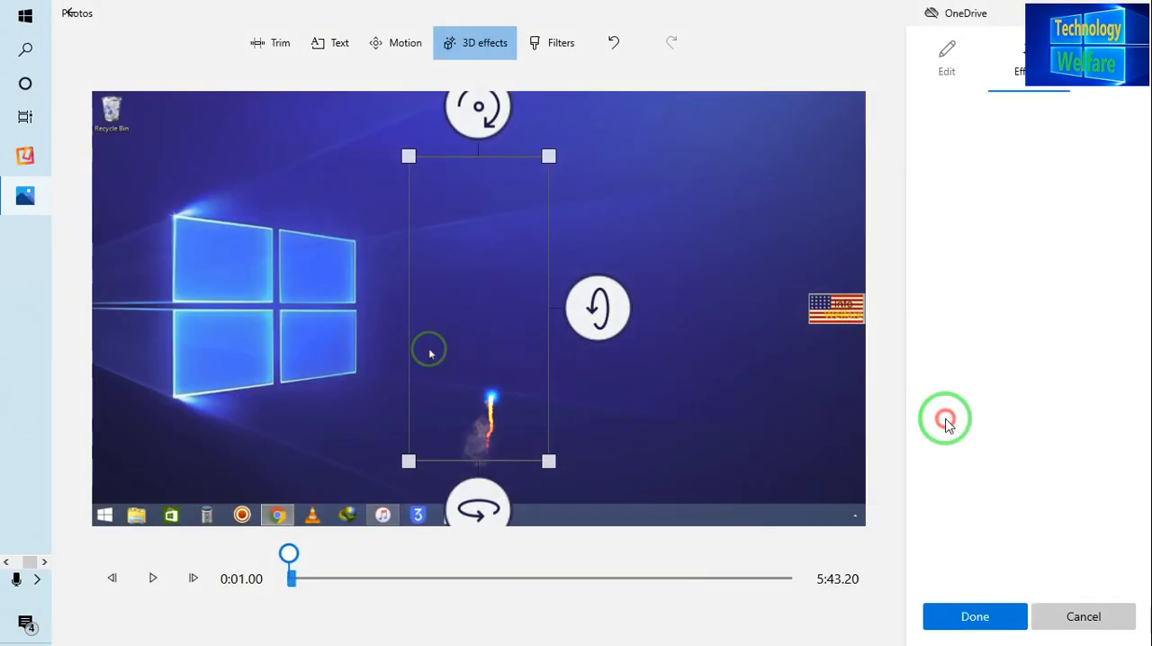
{"action": "left_click", "coordinate": [772, 318]}
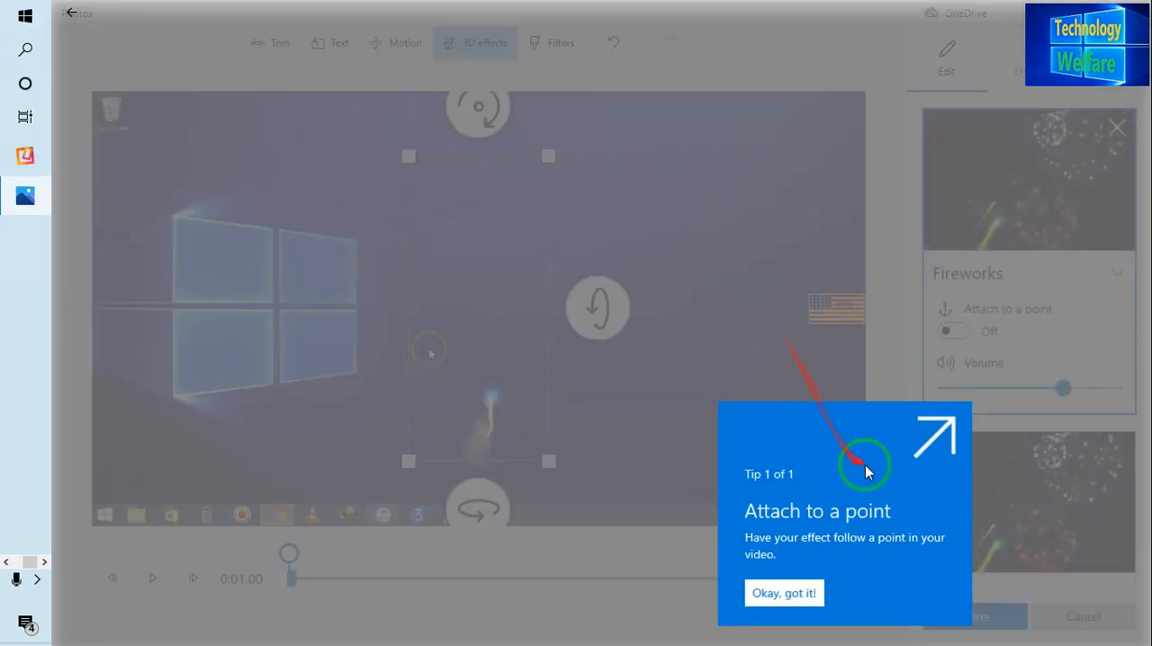
{"action": "left_click", "coordinate": [781, 596]}
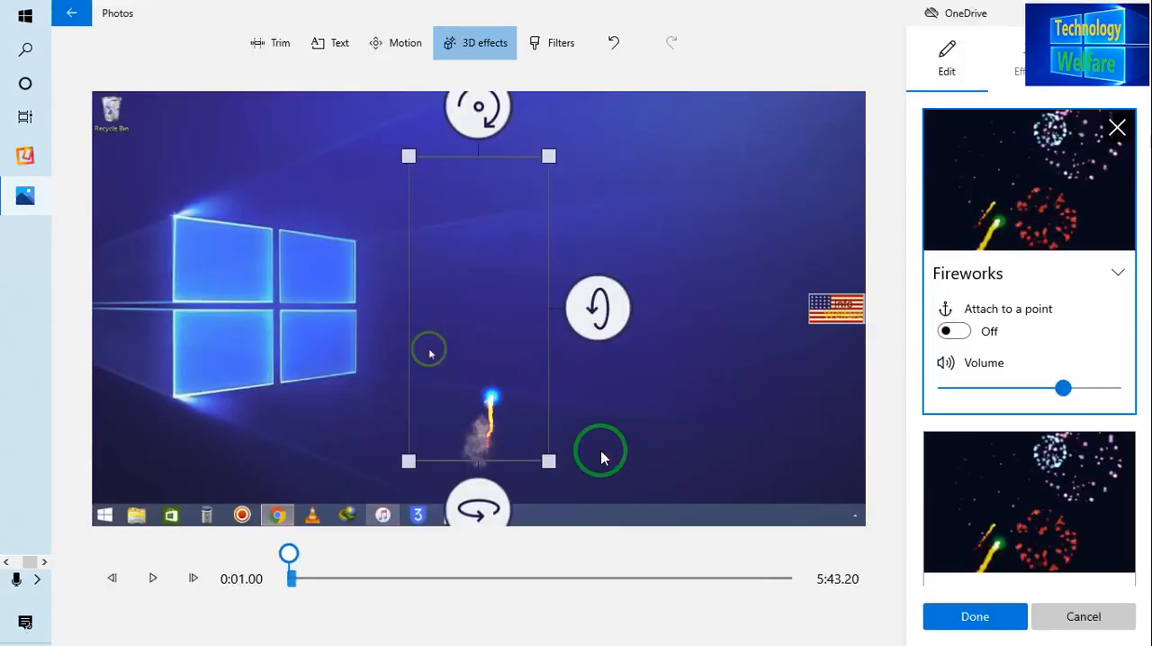
Step: Enlarge the selected Fireworks effect on the preview and rotate it about its horizontal axis until it is upside down
{"action": "left_click_drag", "start_coordinate": [598, 317], "coordinate": [612, 166]}
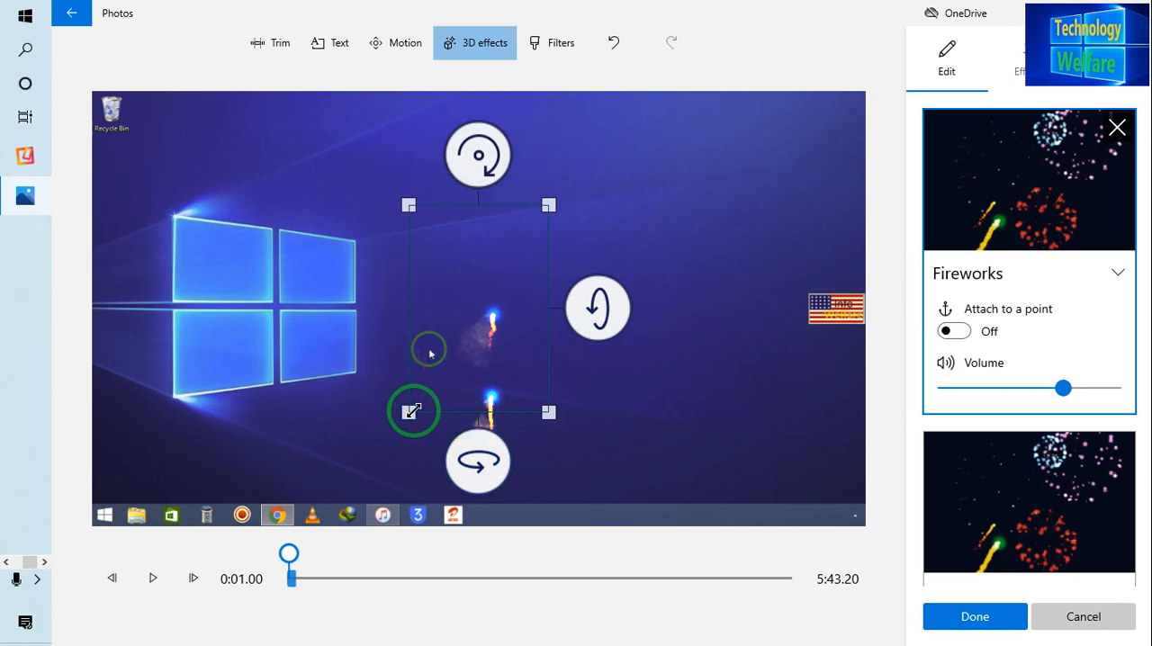
{"action": "left_click_drag", "start_coordinate": [412, 411], "coordinate": [216, 349]}
{"action": "left_click_drag", "start_coordinate": [550, 206], "coordinate": [599, 188]}
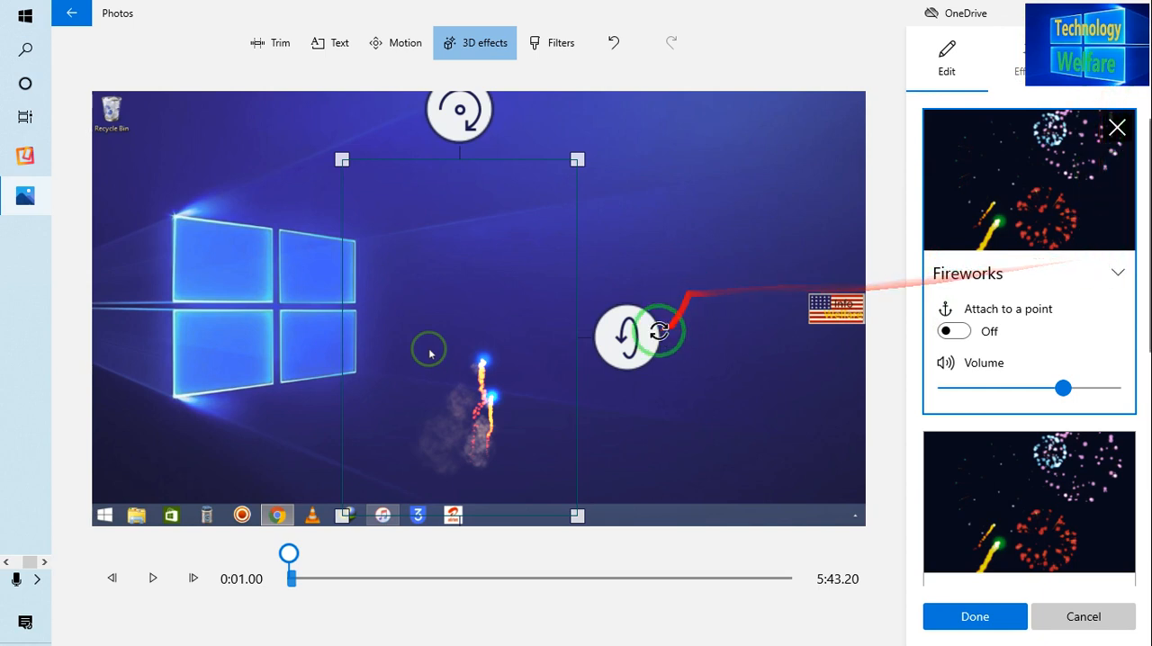
{"action": "left_click_drag", "start_coordinate": [658, 332], "coordinate": [652, 200]}
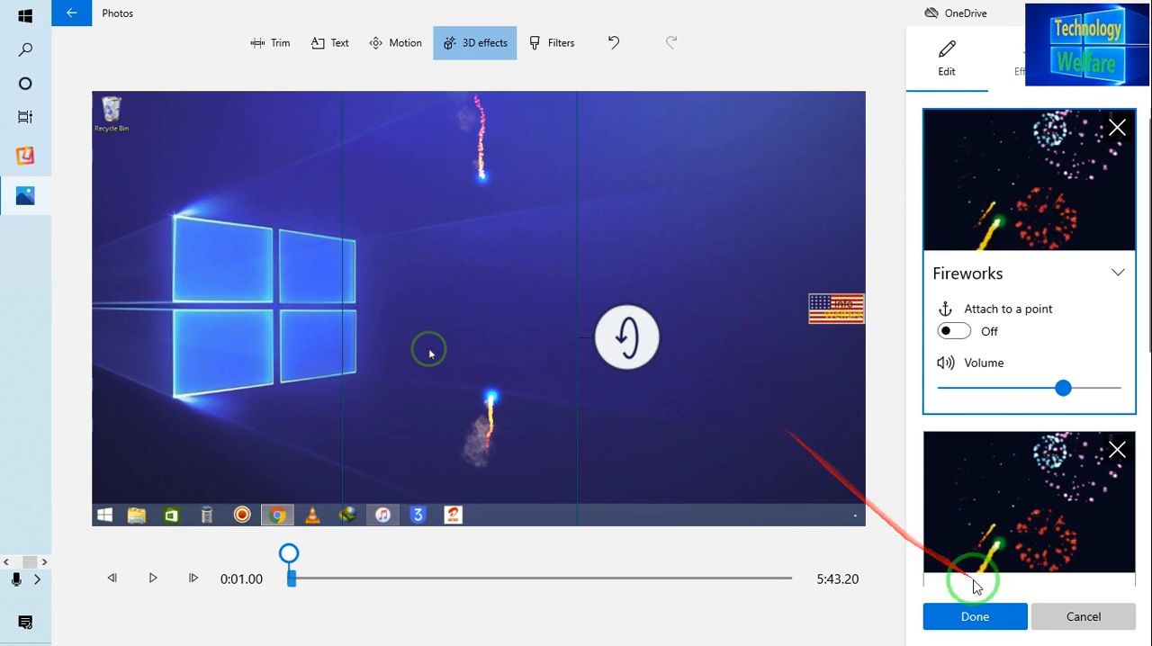
Step: Finish the 3D effects edit, keeping the Fireworks effects on the storyboard clip
{"action": "left_click", "coordinate": [974, 616]}
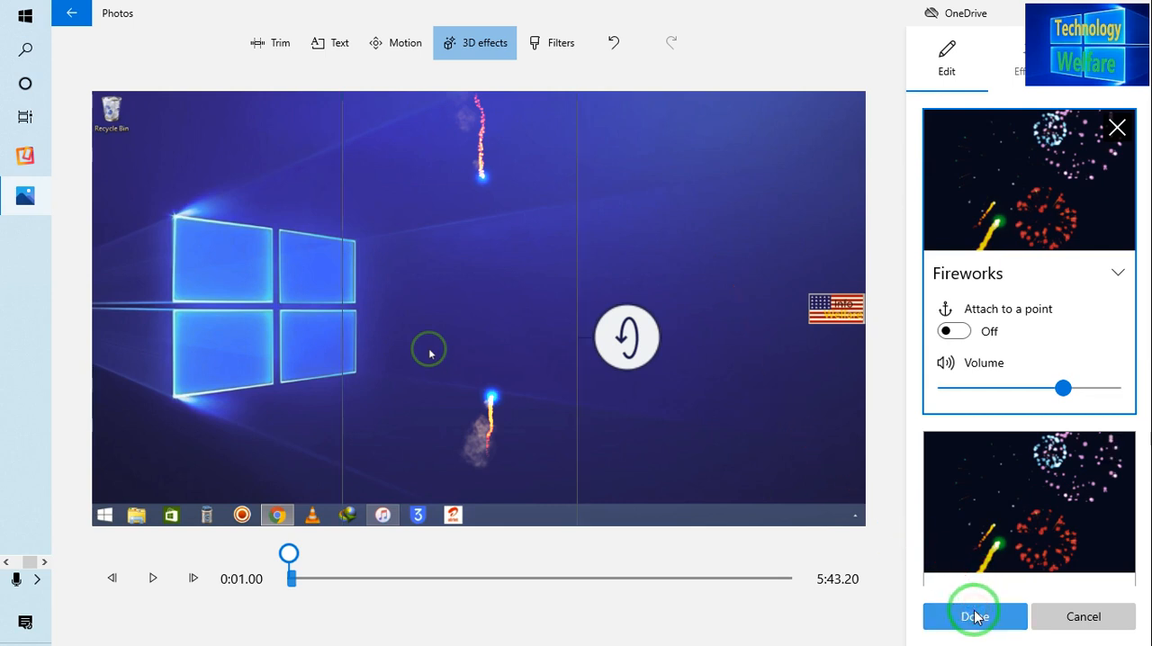
{"action": "left_click", "coordinate": [975, 616]}
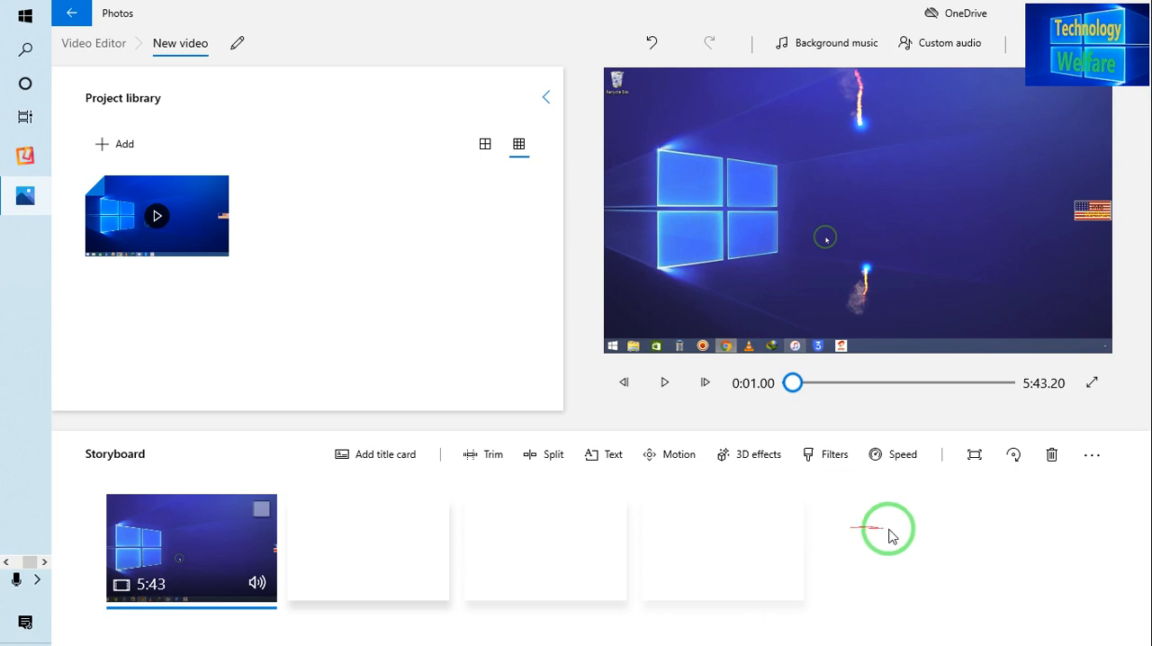
{"action": "left_click", "coordinate": [1090, 459]}
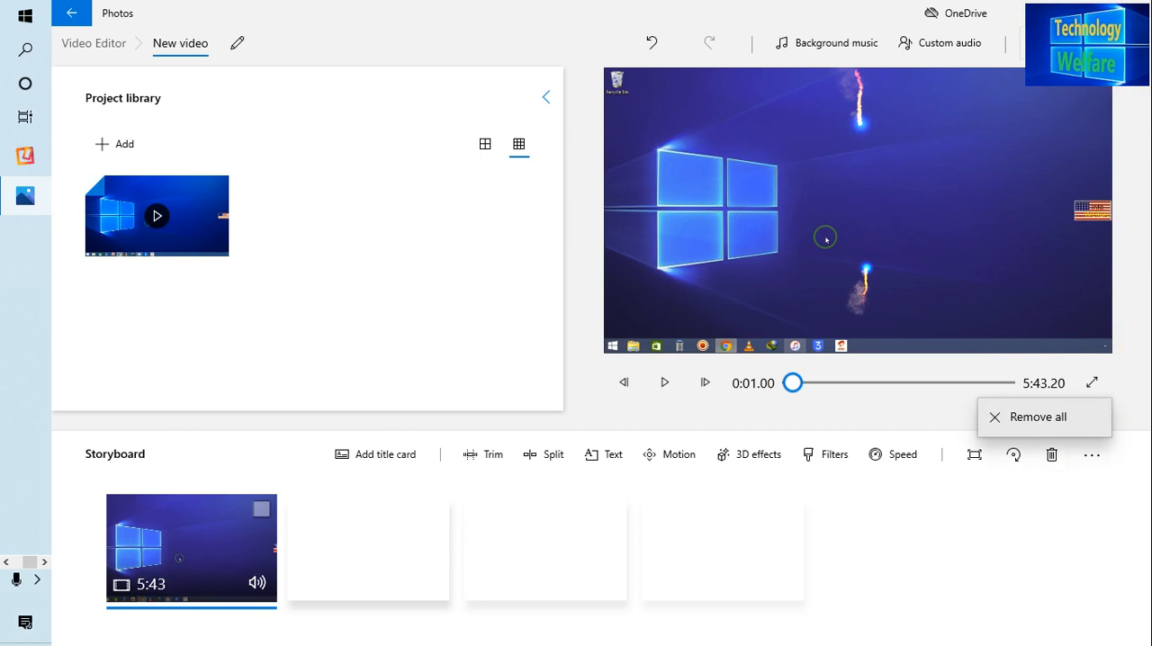
{"action": "key", "text": "Escape"}
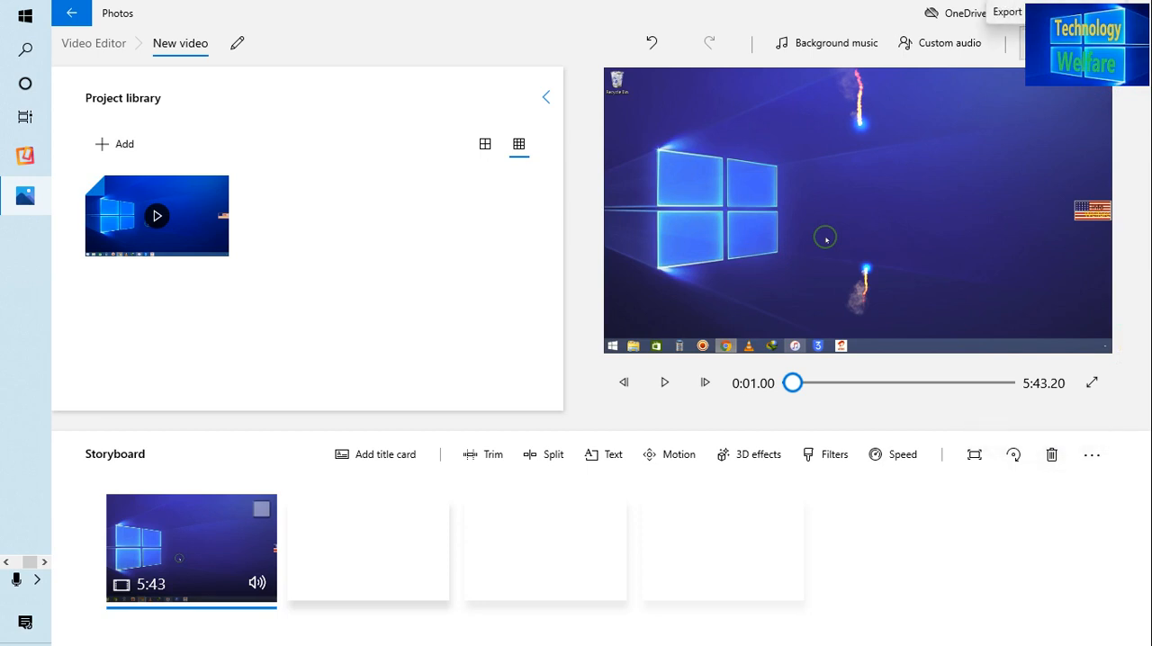
Step: Start exporting the finished video at Medium 720p quality, with hardware-accelerated encoding left on under the additional options
{"action": "left_click", "coordinate": [1048, 42]}
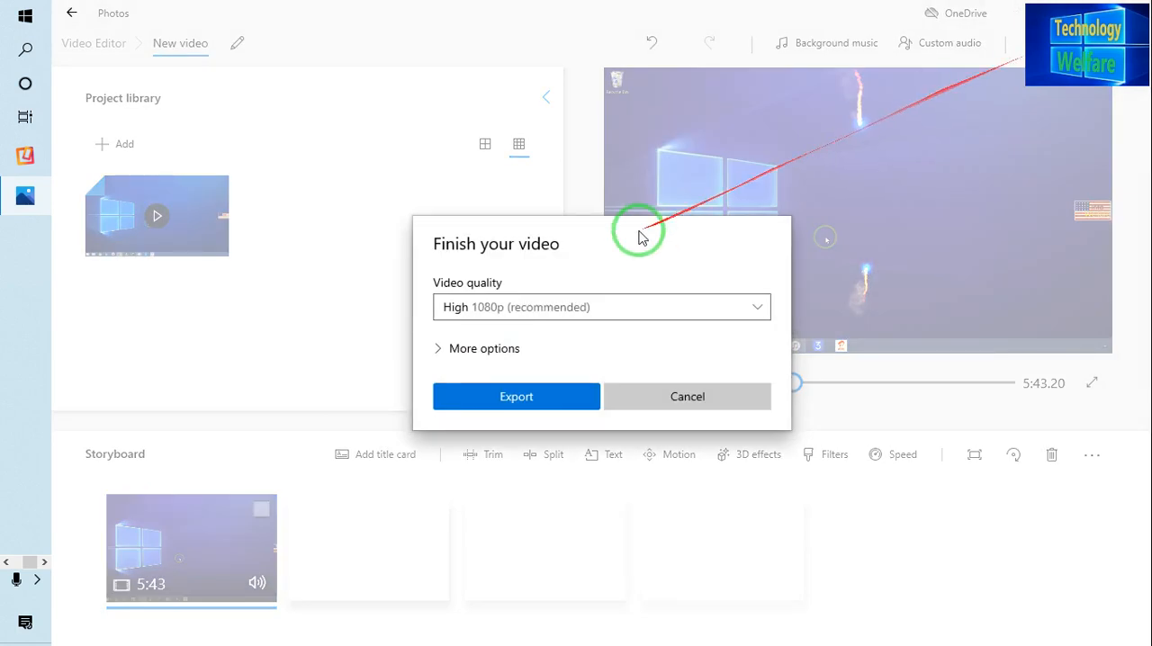
{"action": "left_click", "coordinate": [651, 308]}
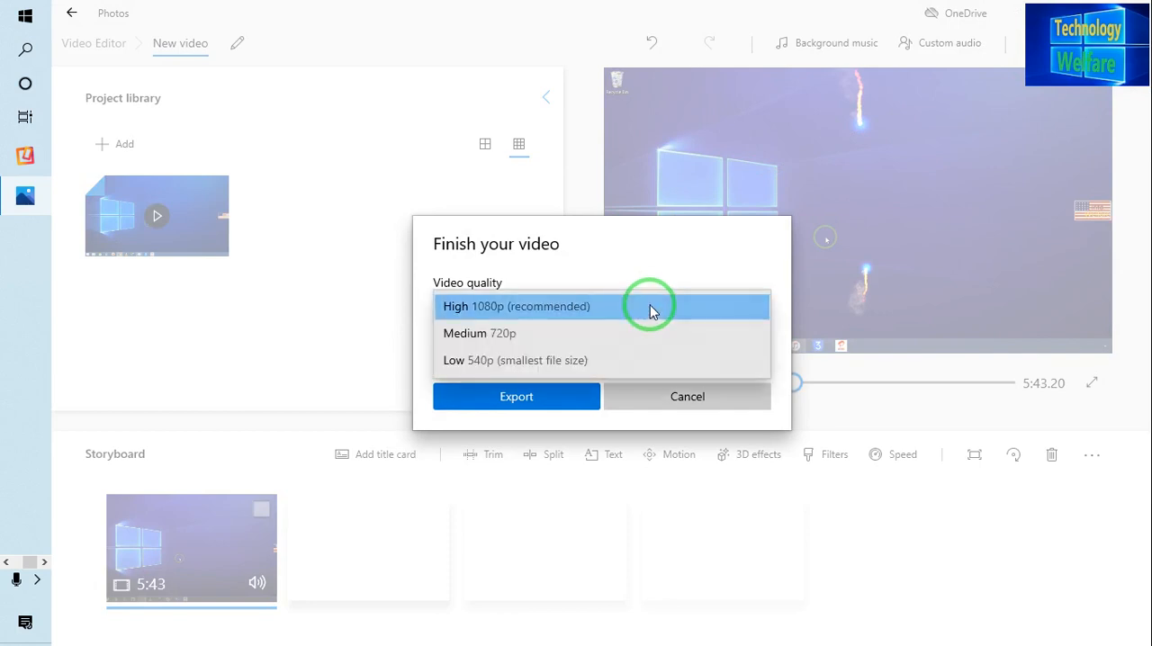
{"action": "left_click", "coordinate": [547, 335]}
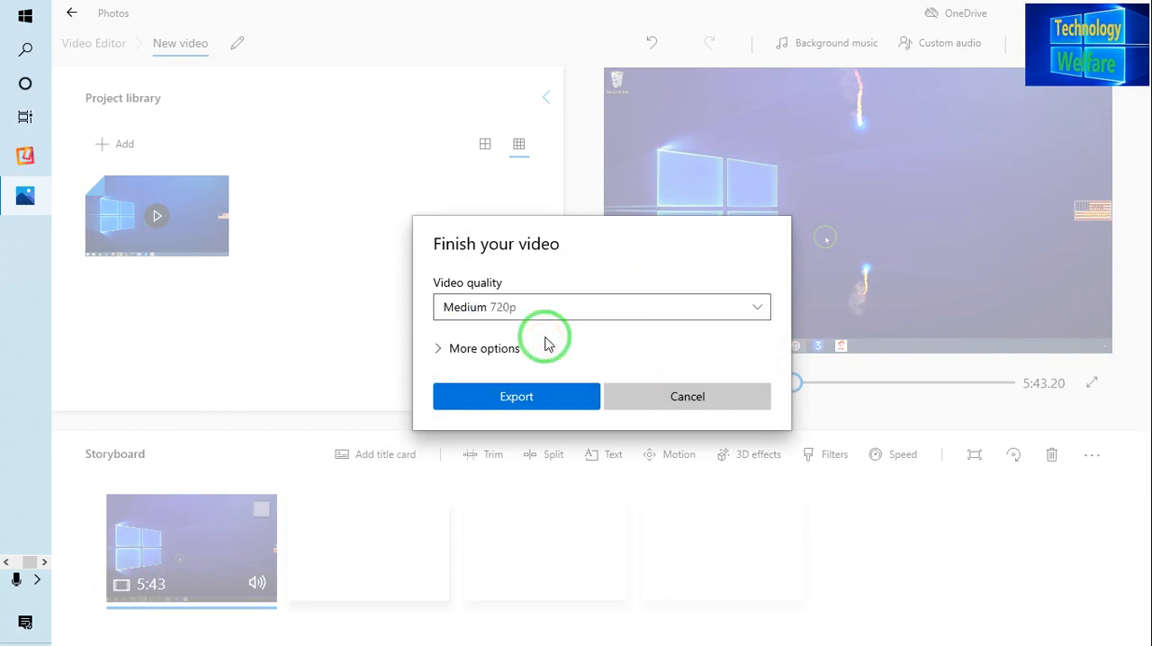
{"action": "left_click", "coordinate": [458, 358]}
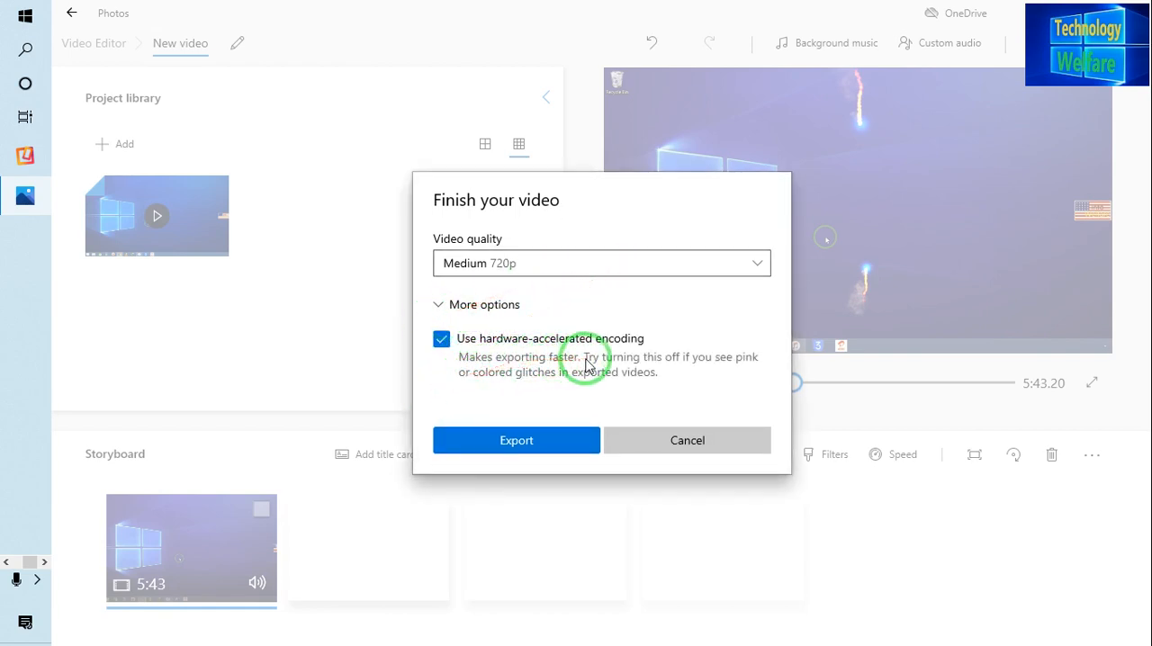
{"action": "left_click", "coordinate": [540, 443]}
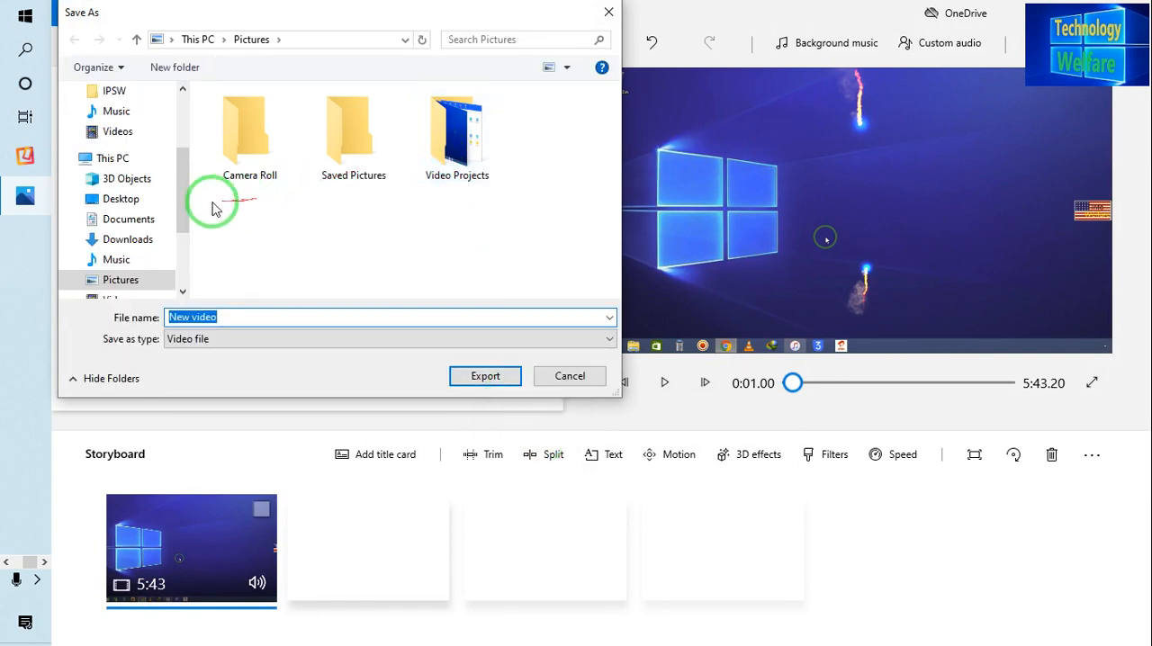
Step: Name the exported video file twp and export it to the Desktop folder
{"action": "key", "text": "BackSpace"}
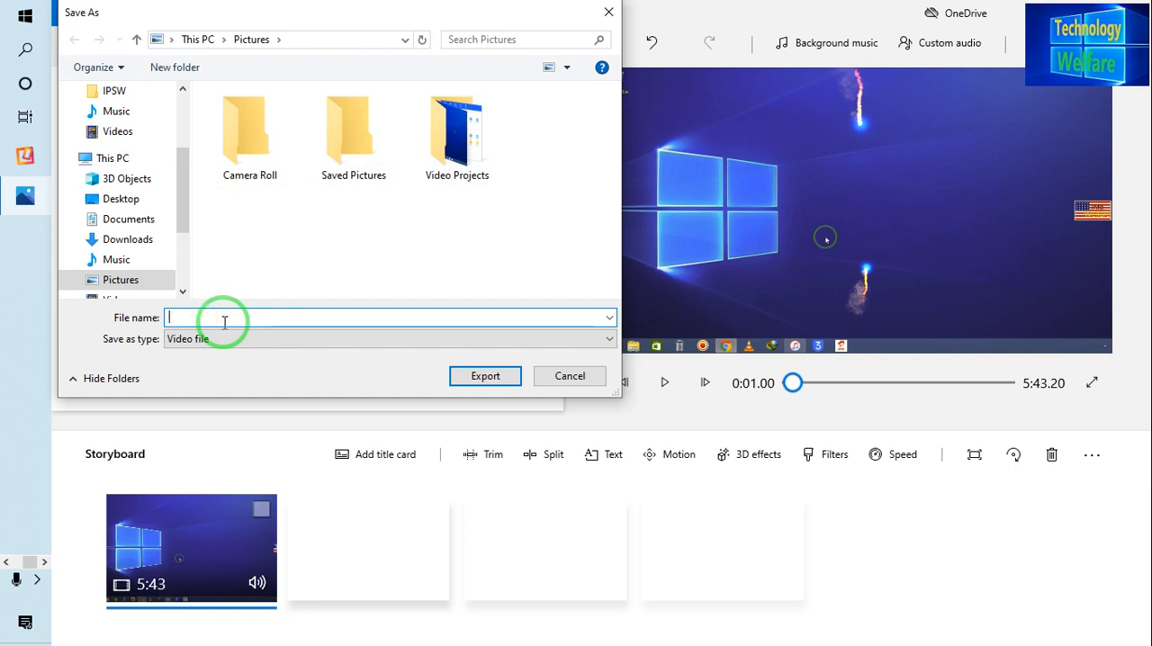
{"action": "type", "text": "twp"}
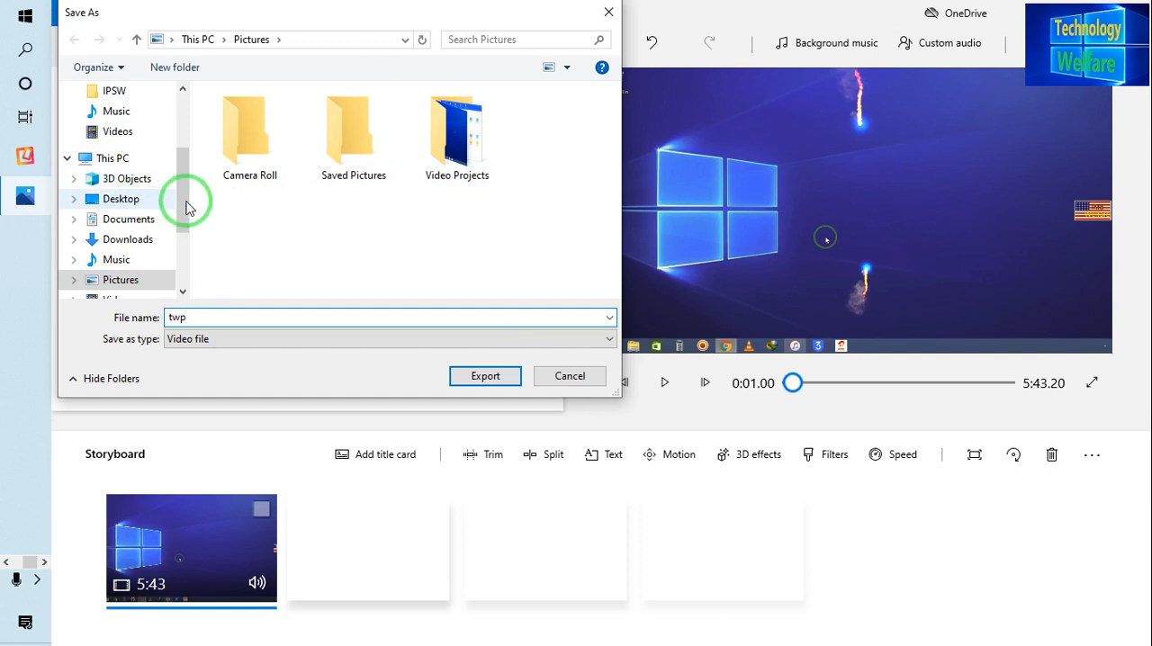
{"action": "left_click", "coordinate": [114, 201]}
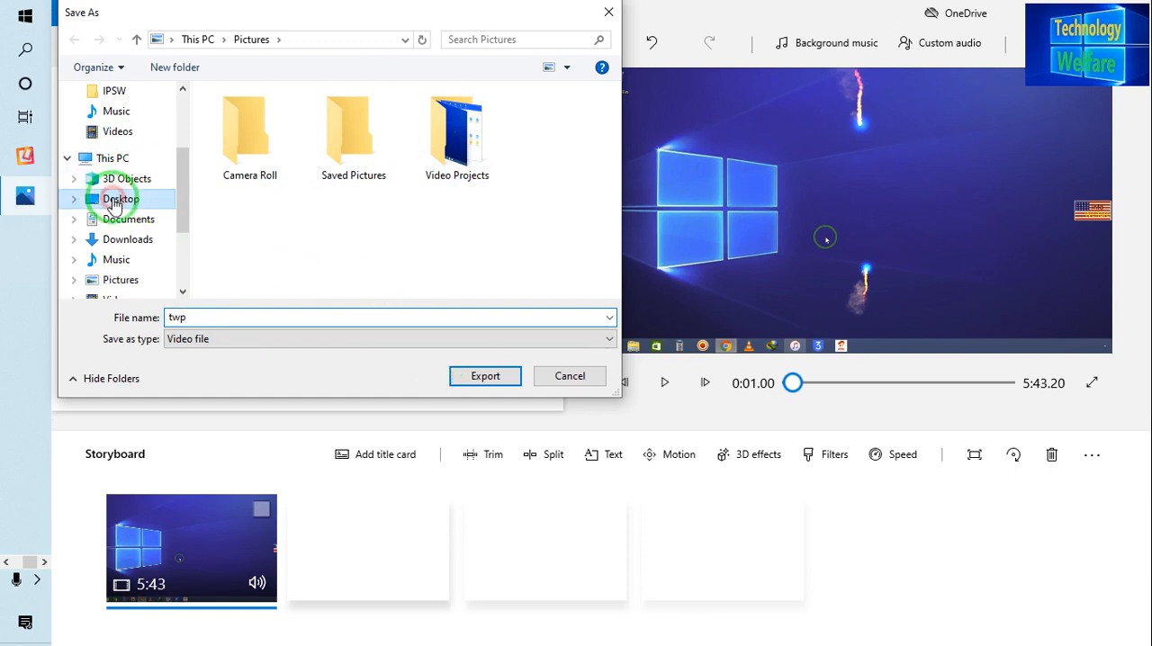
{"action": "left_click", "coordinate": [467, 385]}
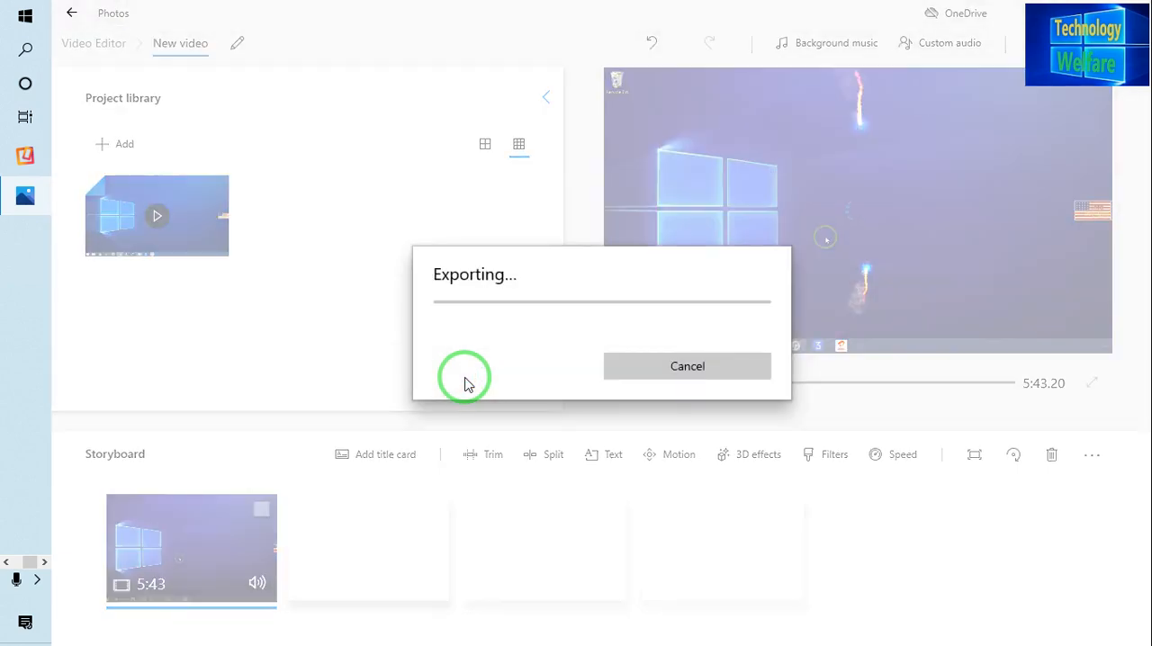